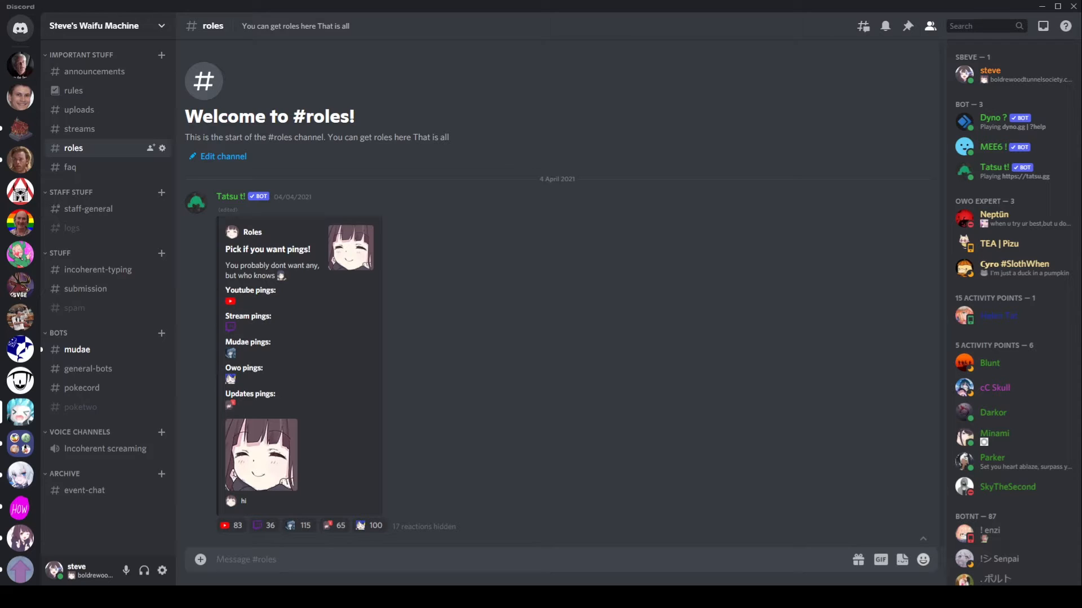
# Step: View the Tatsu bot's profile in Discord, then close it
pyautogui.click(196, 203)
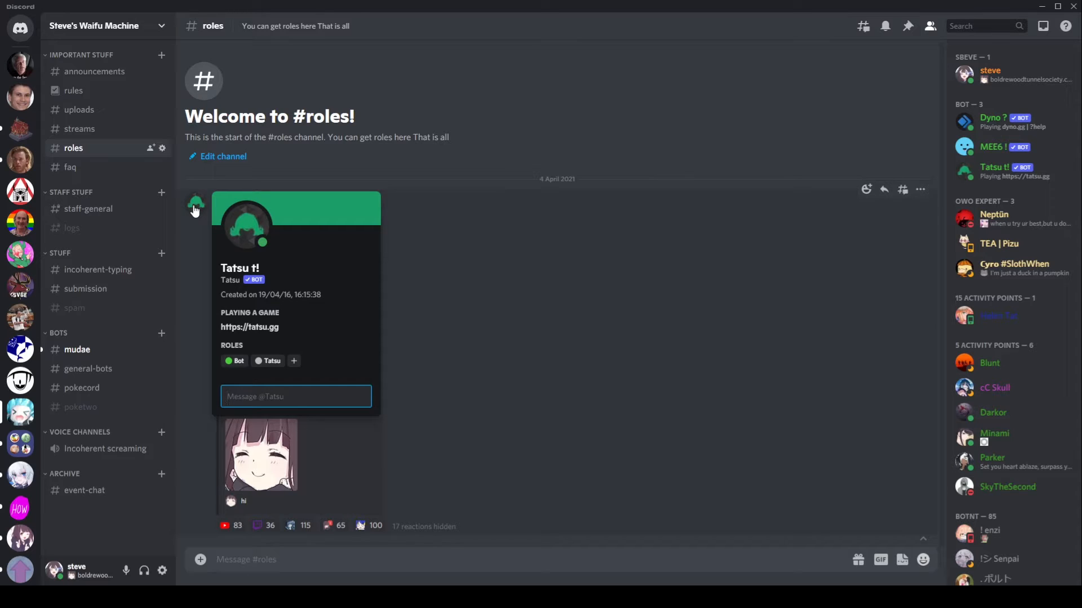
pyautogui.click(195, 211)
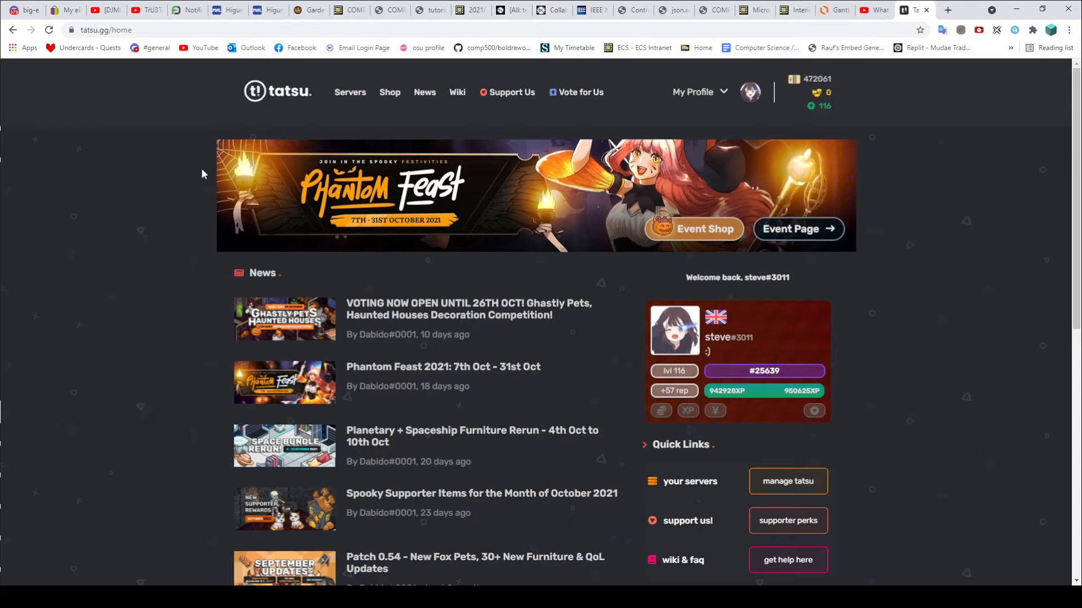
# Step: From the Tatsu servers list, open this server's modules and its Reaction/Self Roles page
pyautogui.click(350, 92)
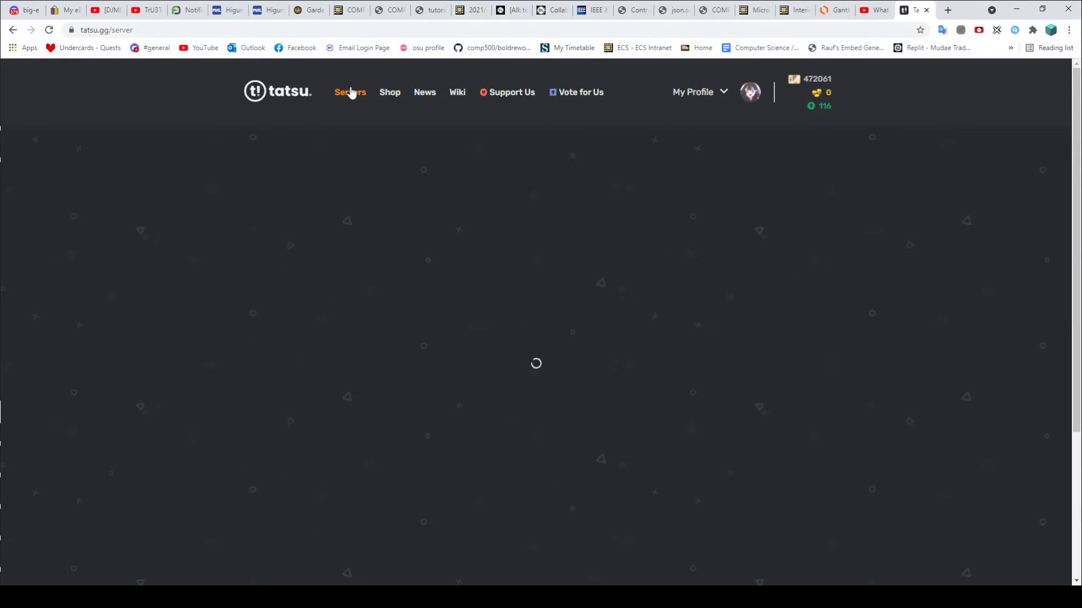
pyautogui.click(465, 343)
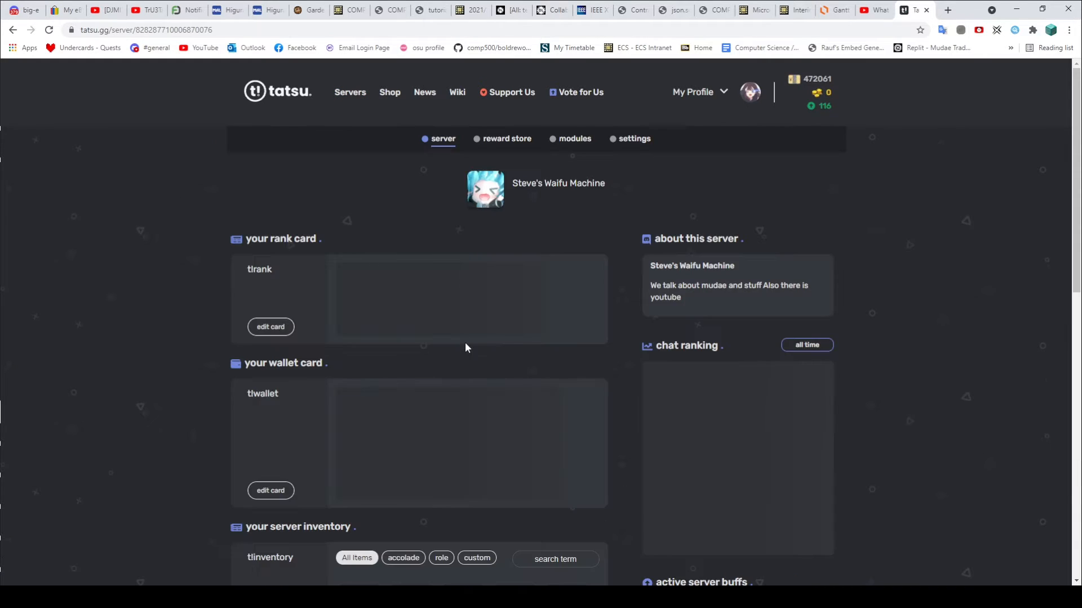
pyautogui.click(561, 140)
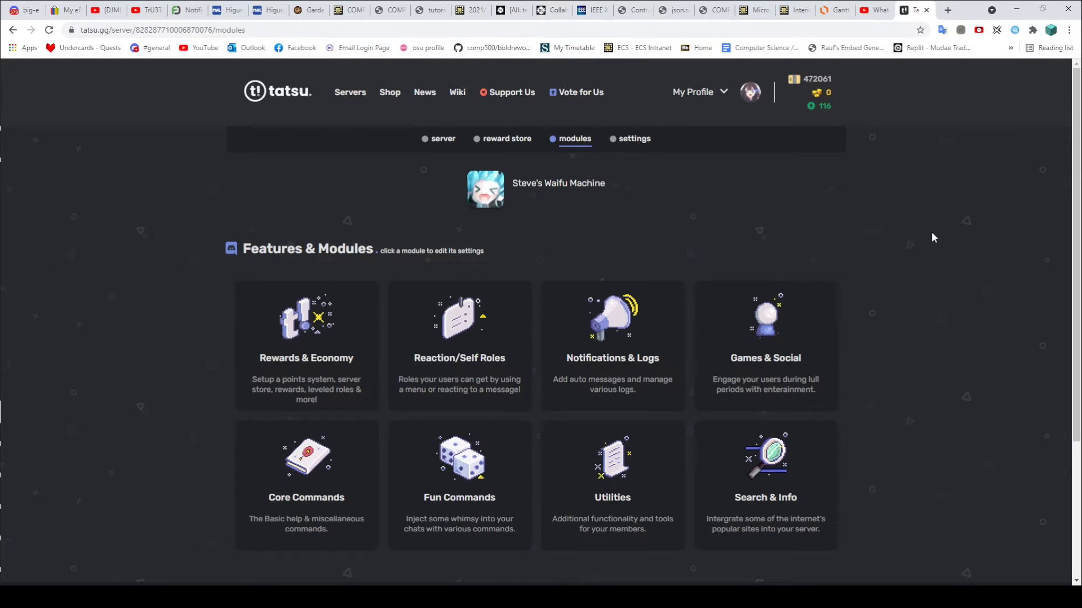
pyautogui.click(460, 350)
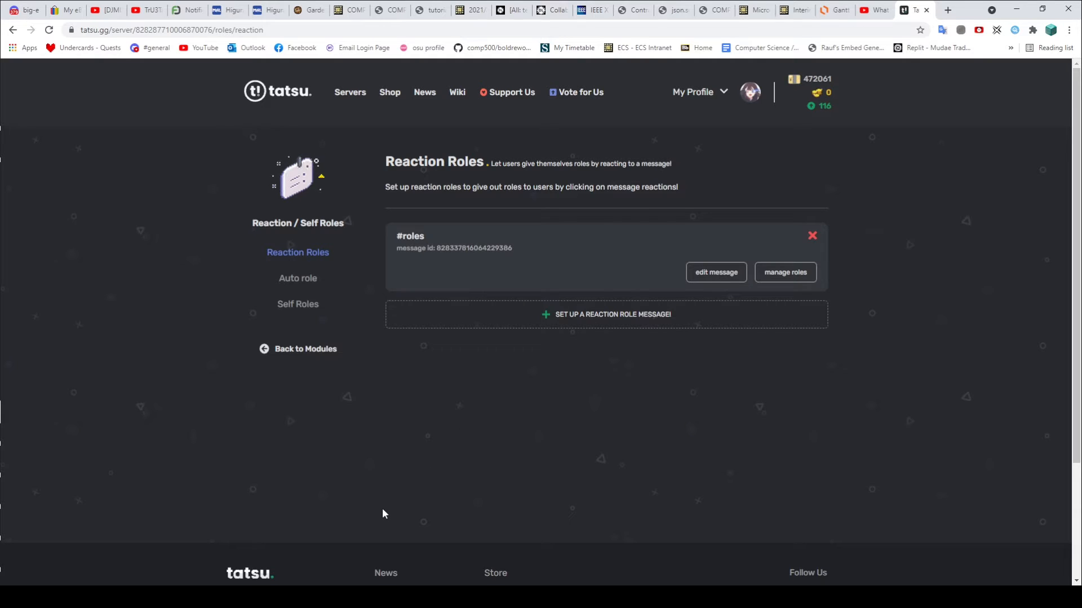
# Step: Create a private text channel named test with Bot role access, then return to Chrome
pyautogui.click(337, 597)
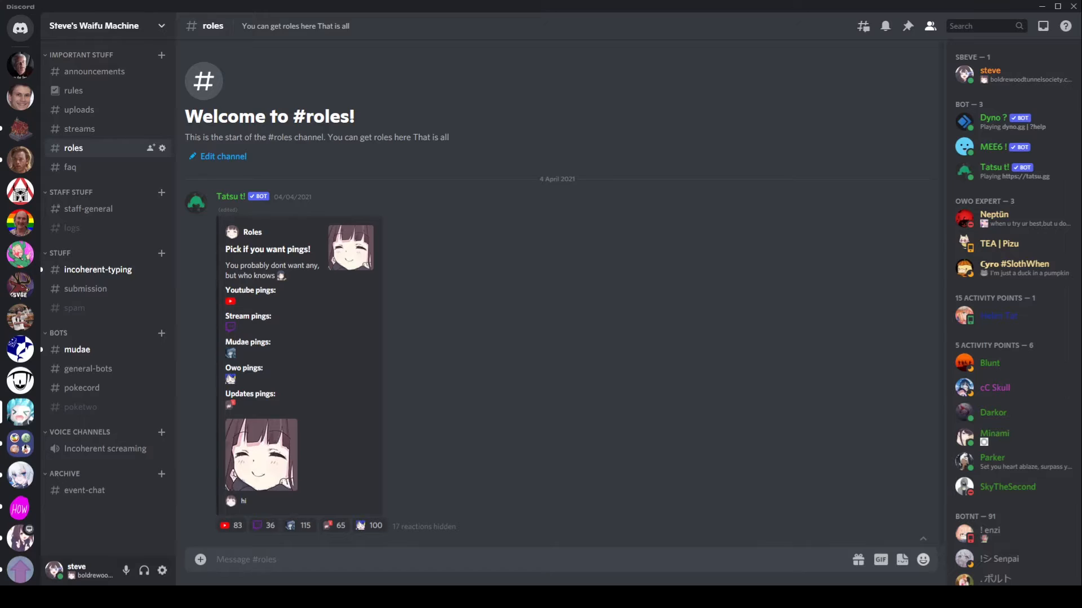
pyautogui.click(162, 55)
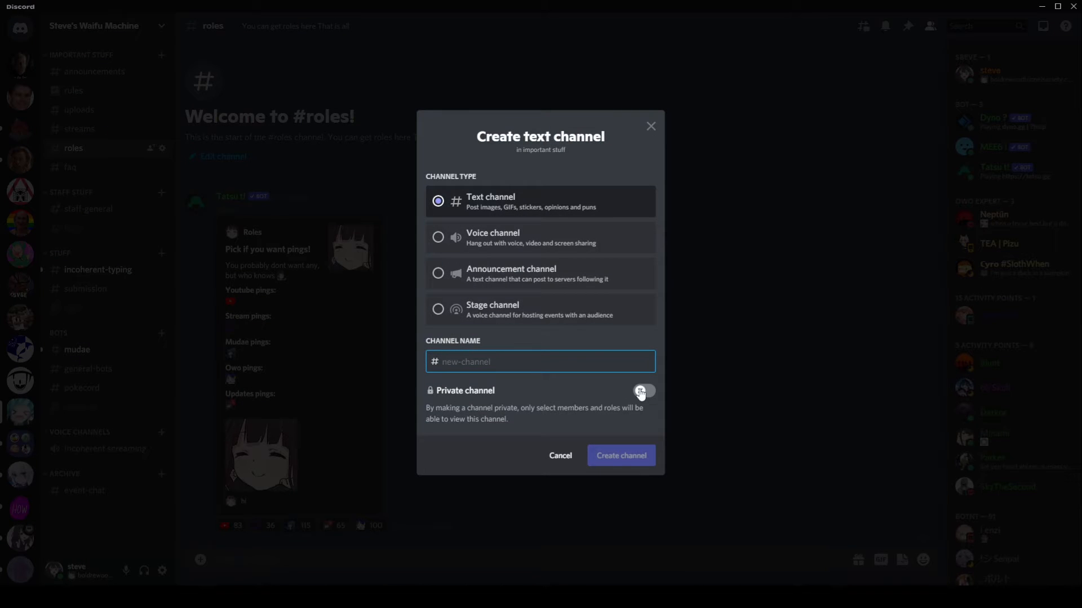
pyautogui.click(640, 391)
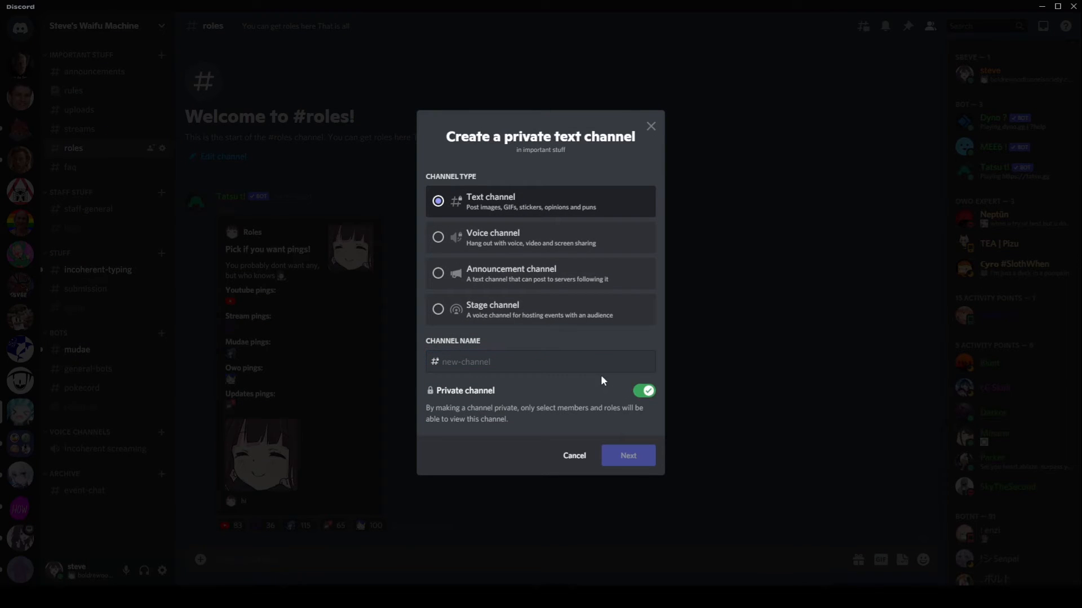
pyautogui.click(531, 372)
pyautogui.write('test')
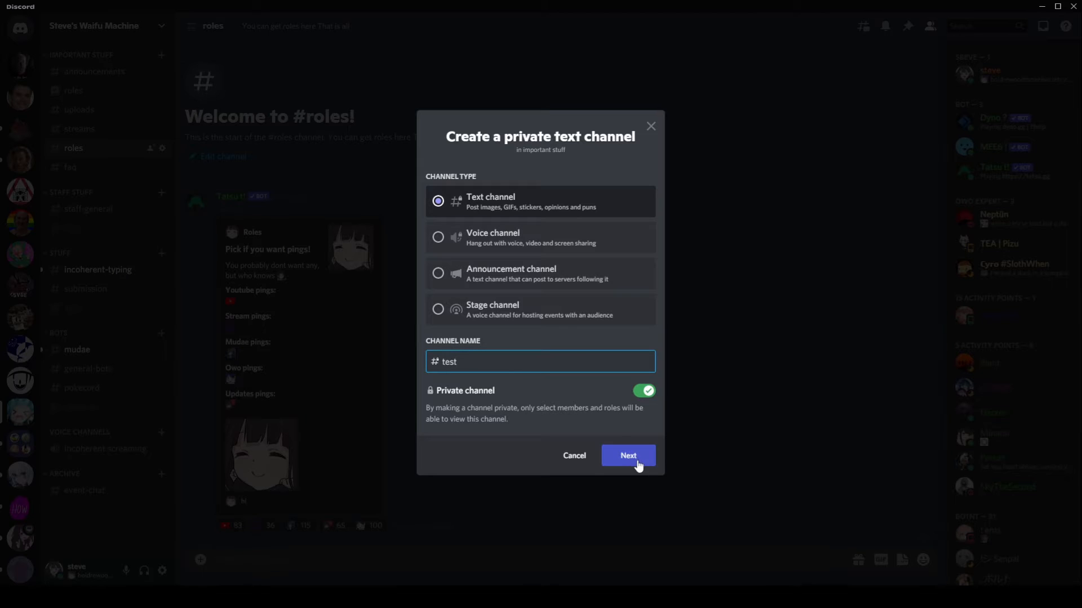
pyautogui.click(638, 464)
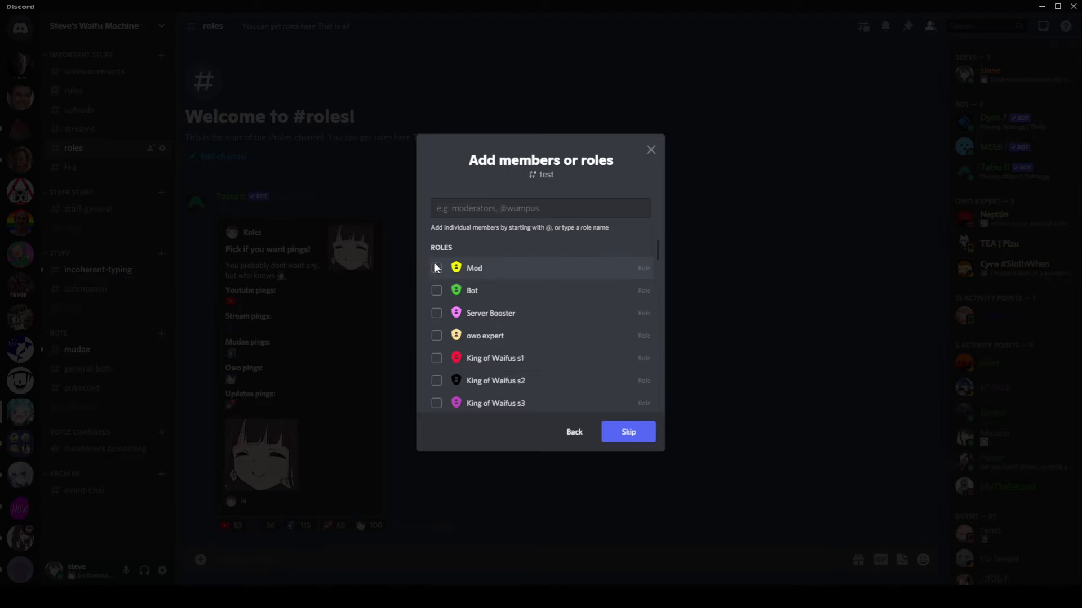
pyautogui.click(436, 290)
pyautogui.click(622, 437)
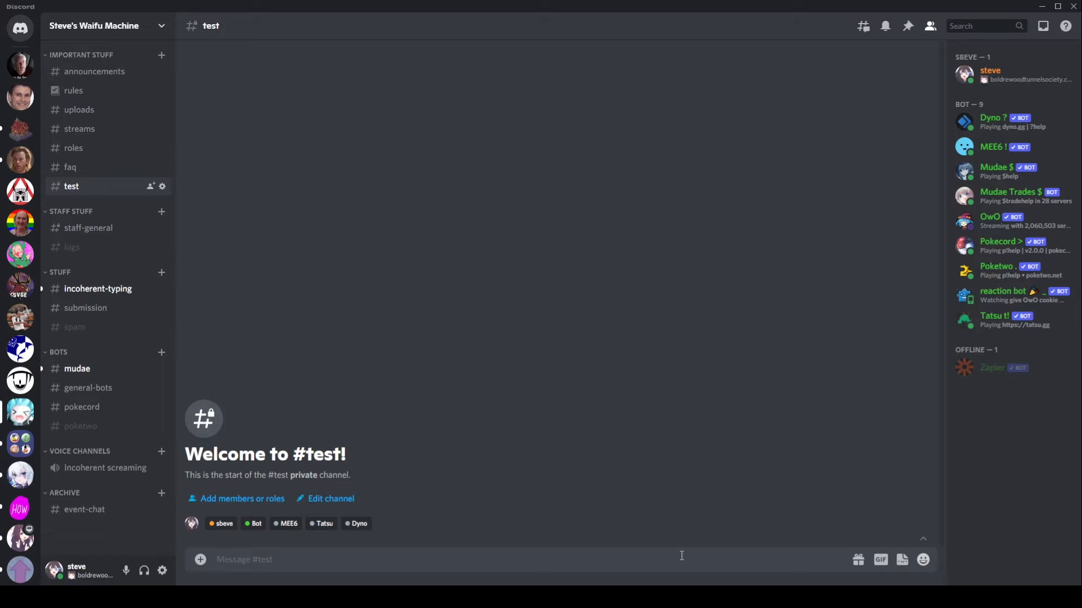
pyautogui.hotkey('alt', 'Tab')
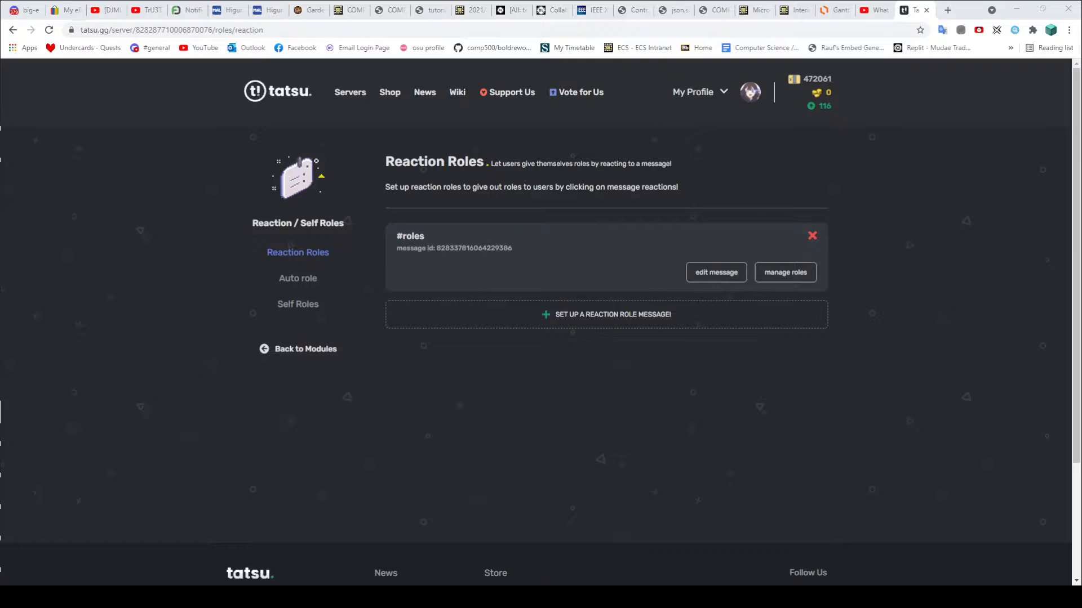
# Step: Begin a generated reaction-role message and choose #test as its posting channel
pyautogui.click(573, 314)
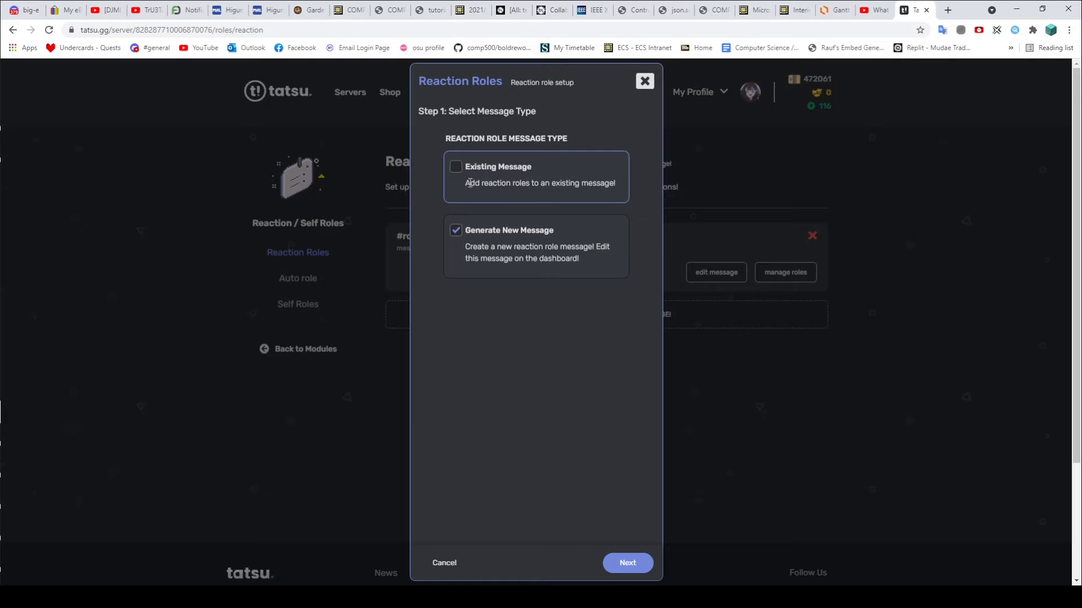
pyautogui.click(624, 566)
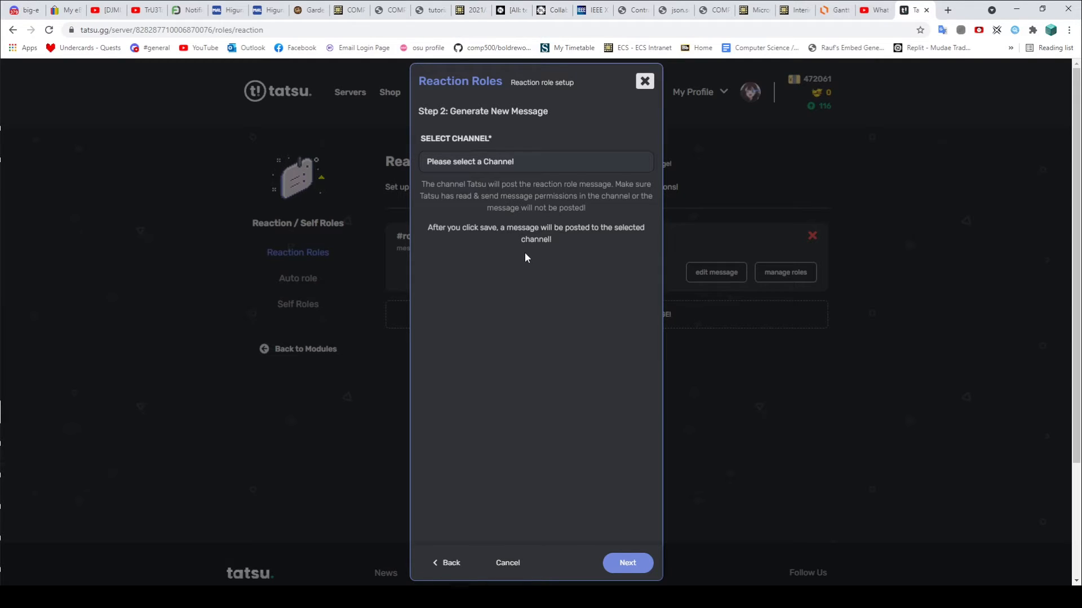
pyautogui.click(493, 163)
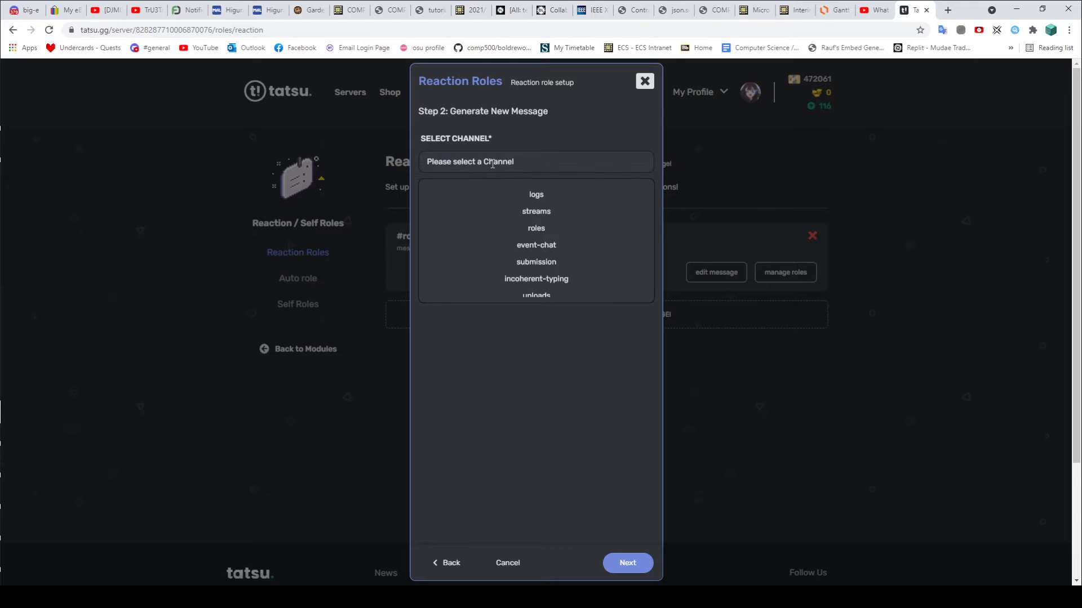
pyautogui.scroll(-3, 518, 225)
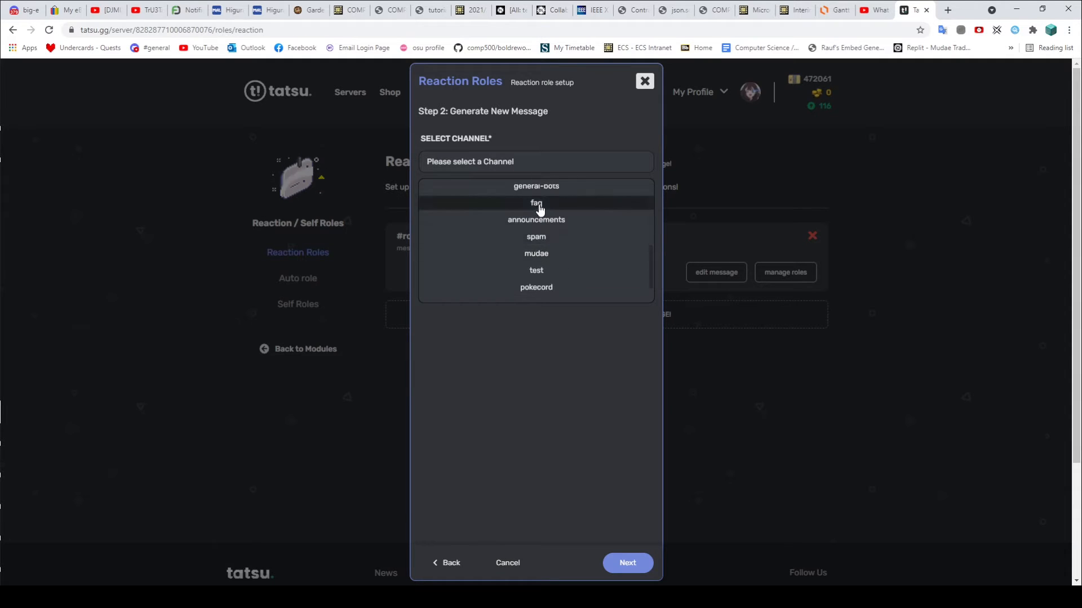
pyautogui.scroll(-1, 550, 245)
pyautogui.click(545, 254)
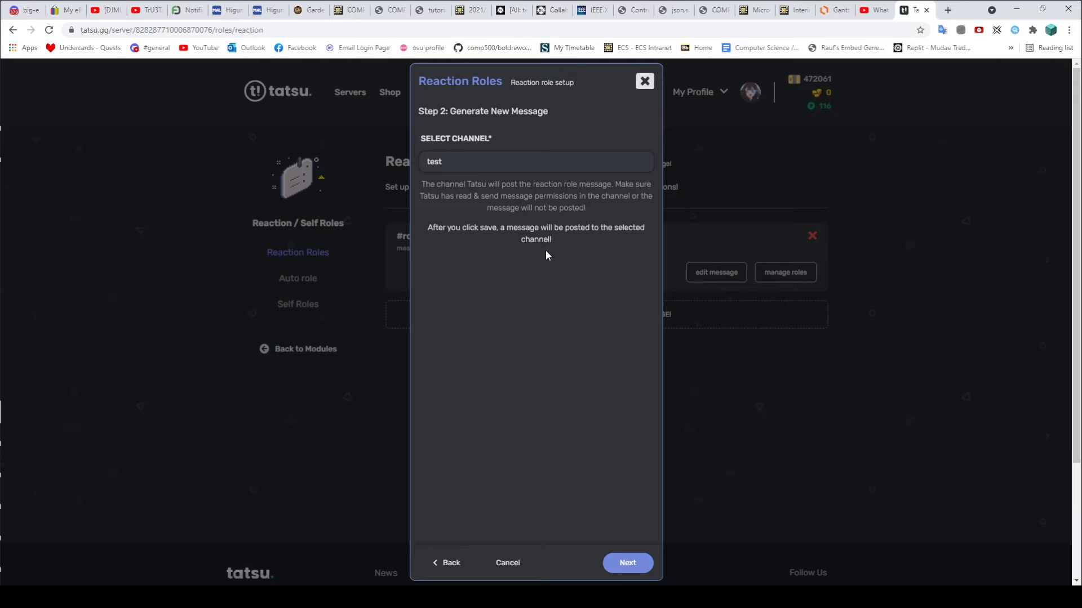
pyautogui.click(627, 563)
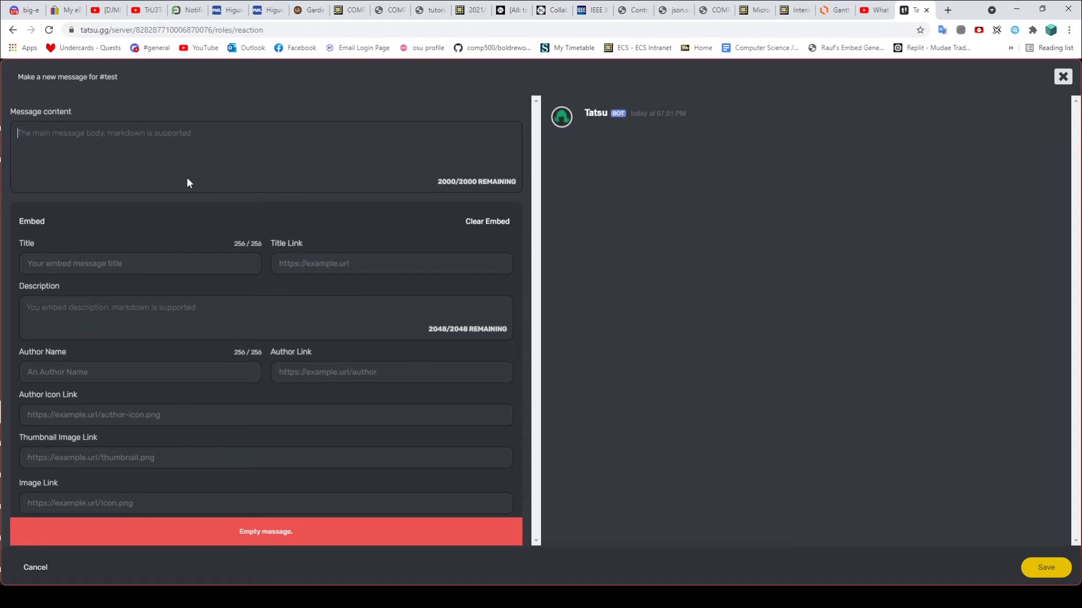
# Step: Enter 'This is a message' as message content and 'This is a title' as the embed title
pyautogui.write('This is a m')
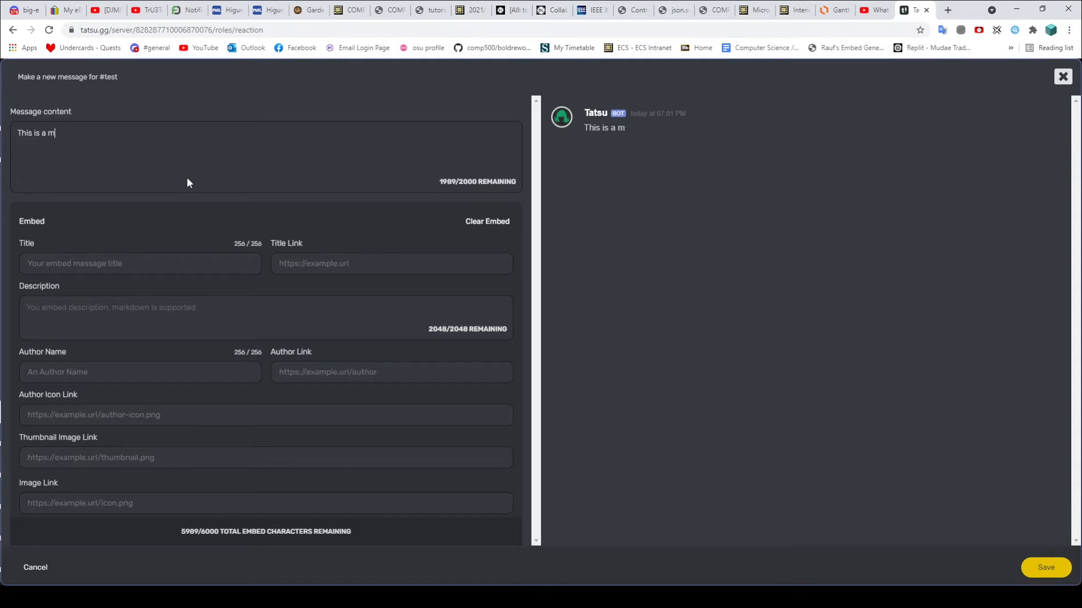
pyautogui.write('essage')
pyautogui.click(84, 259)
pyautogui.write('This i')
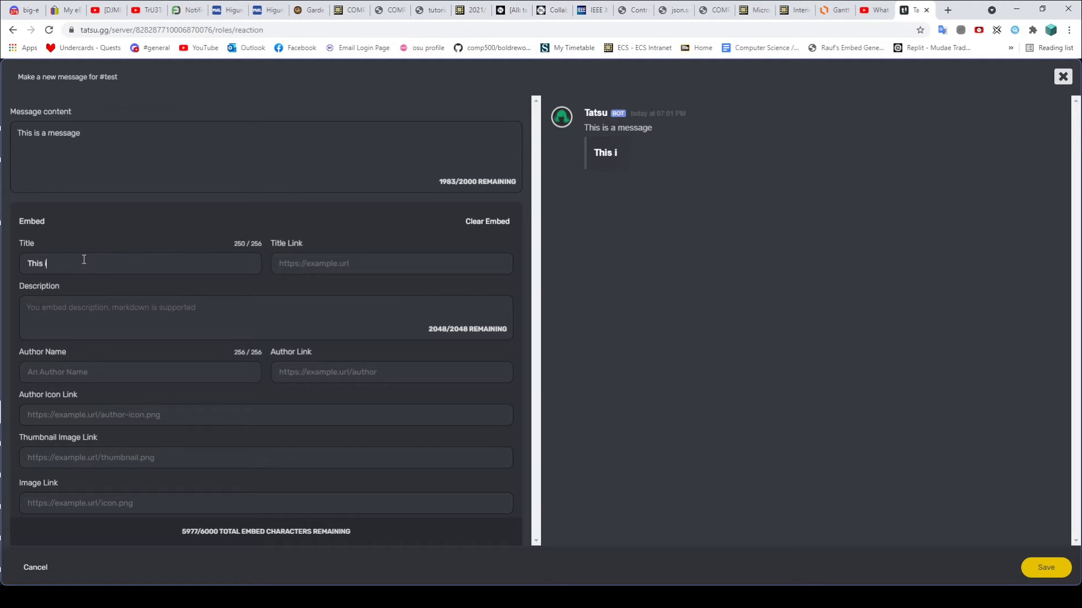
pyautogui.write('s a title')
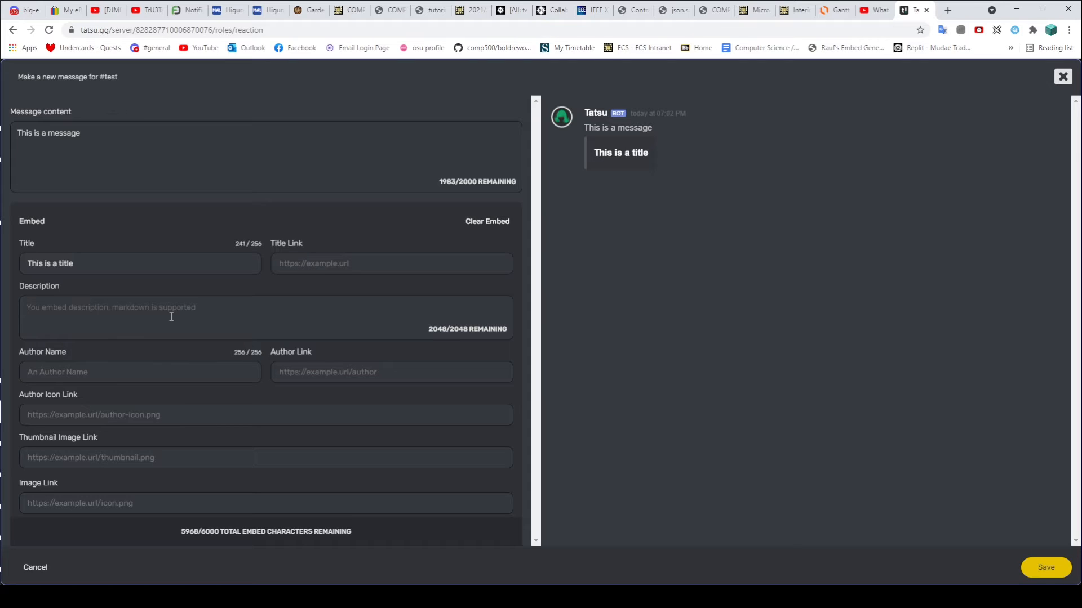
# Step: Set the description to 'This is a description' and the author name to 'Author'
pyautogui.write('This desc')
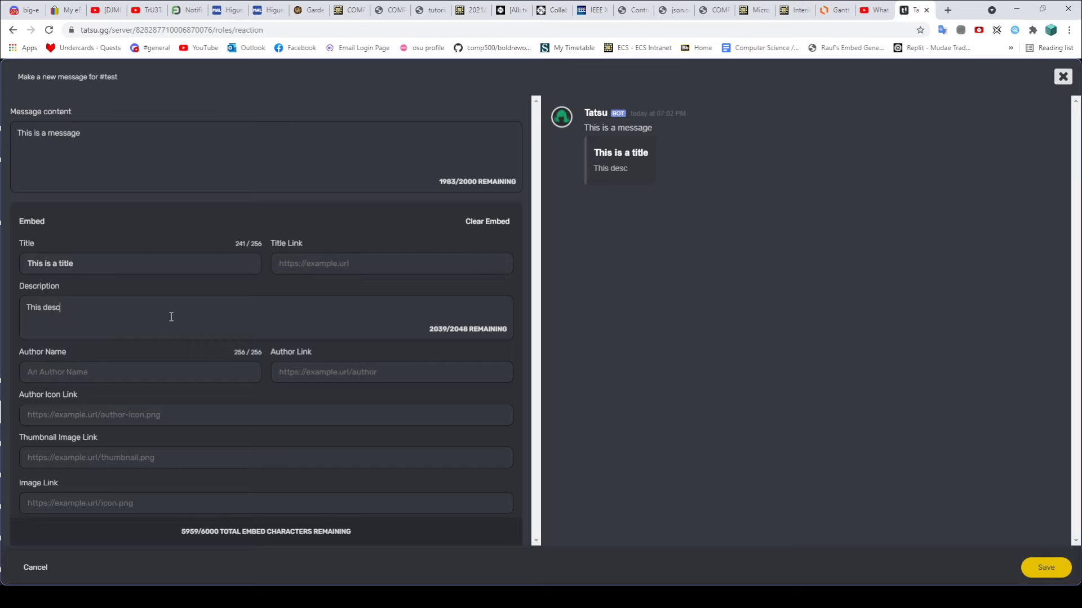
pyautogui.write('riptions')
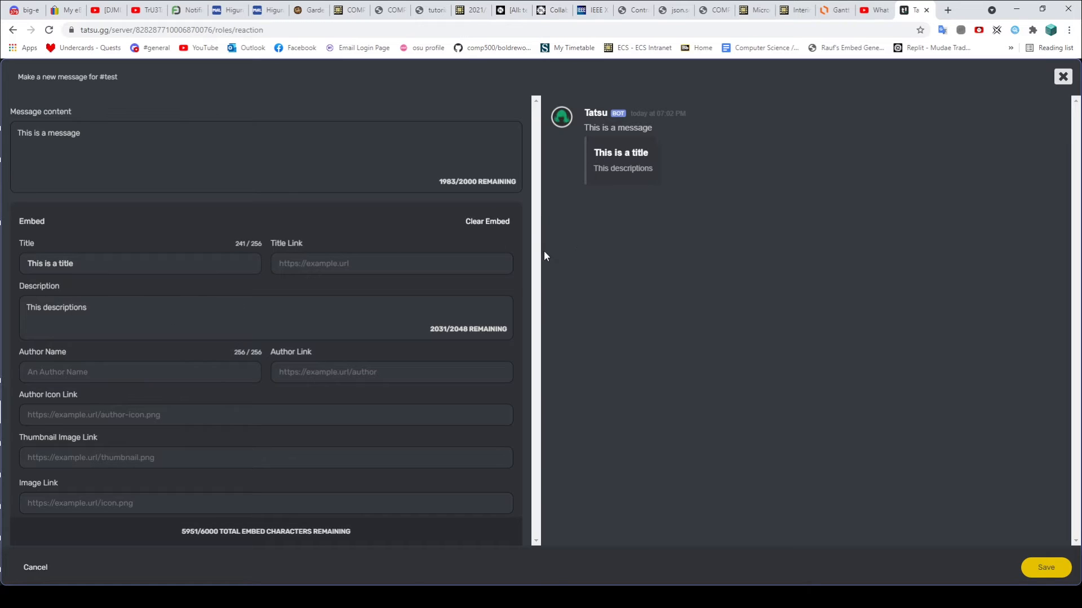
pyautogui.press('BackSpace')
pyautogui.click(44, 308)
pyautogui.write('is a')
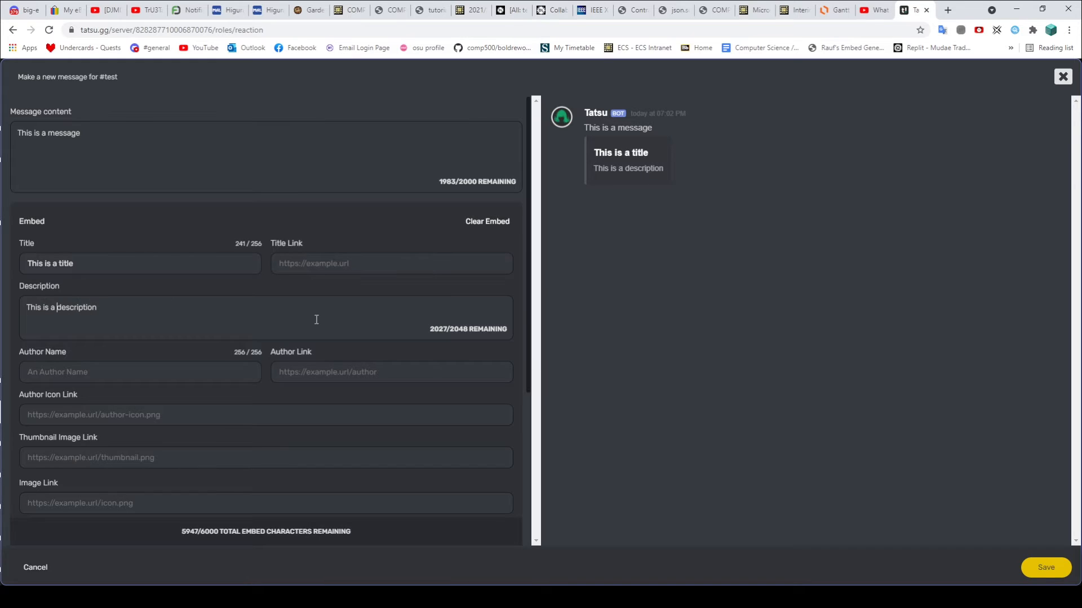
pyautogui.click(163, 375)
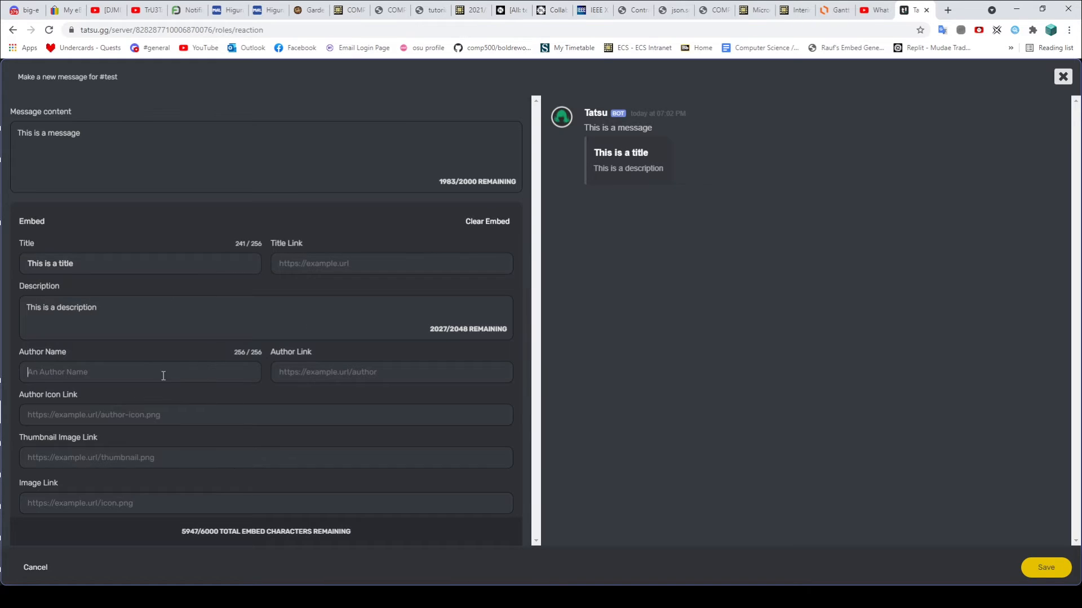
pyautogui.write('Authort')
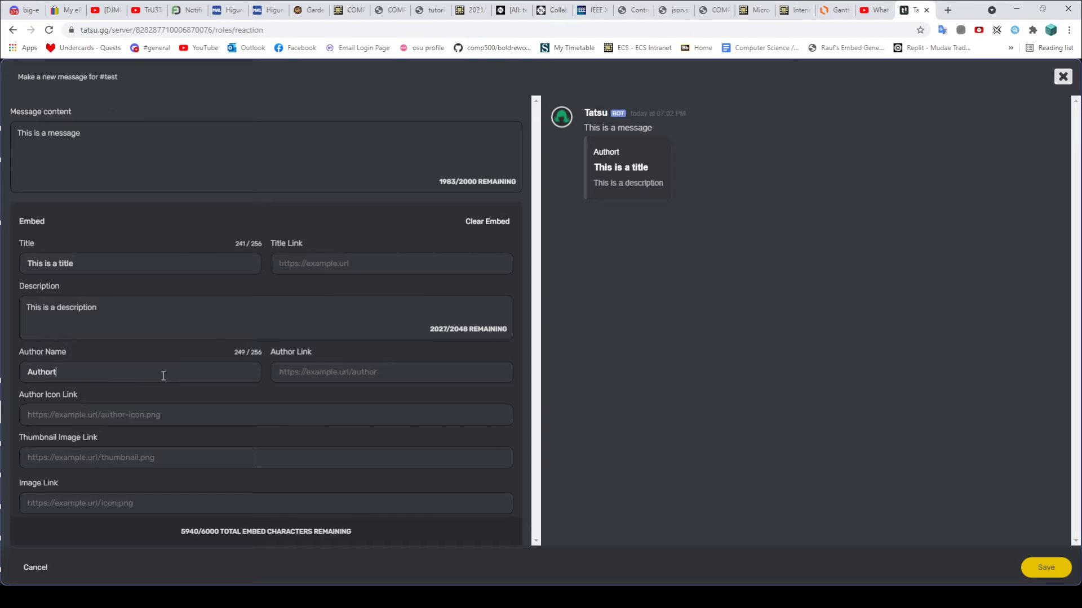
pyautogui.press('BackSpace')
pyautogui.click(345, 597)
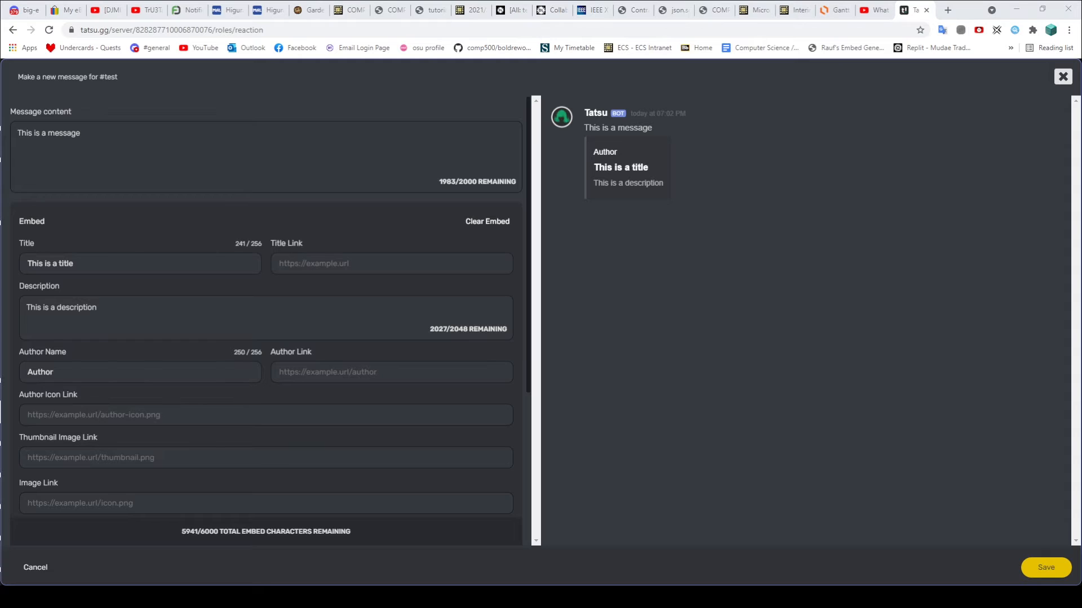
# Step: In #roles, select the Roles embed text and view the :shrug: emoji's info popout, then close it
pyautogui.click(73, 148)
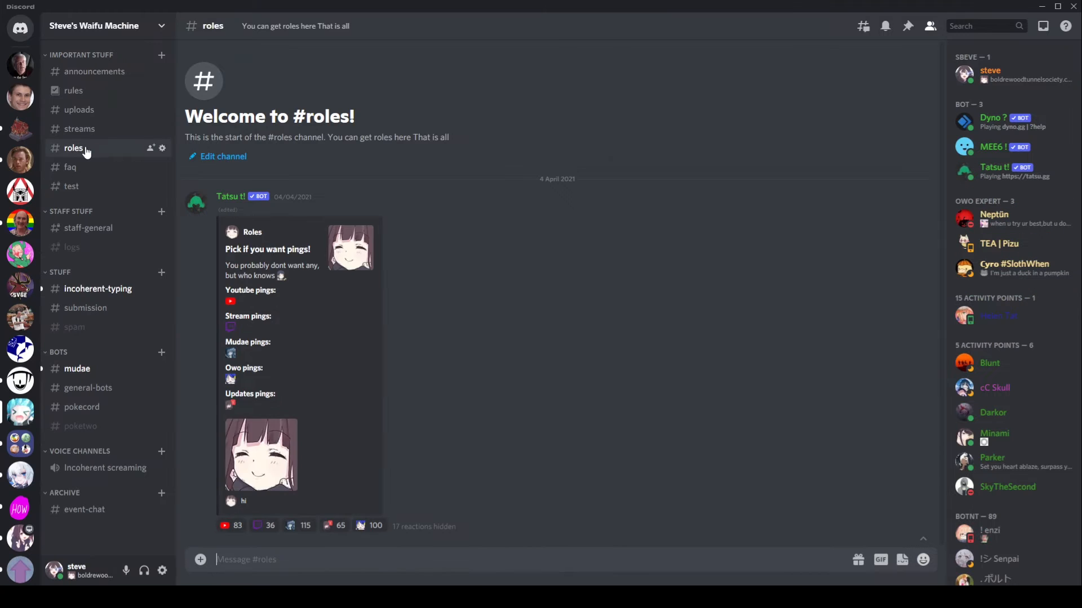
pyautogui.tripleClick(249, 249)
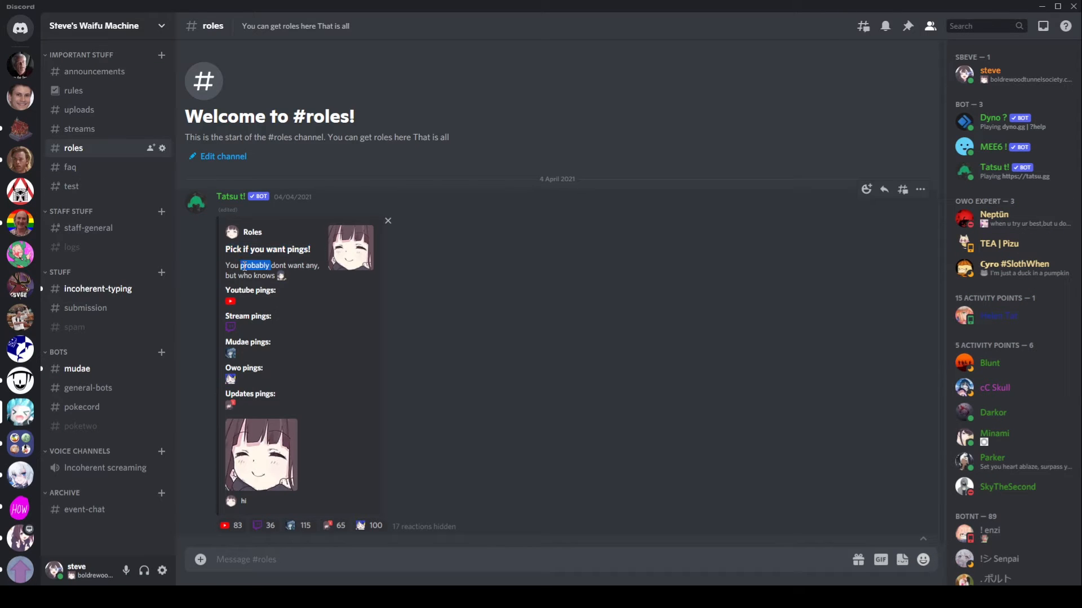
pyautogui.tripleClick(248, 265)
pyautogui.doubleClick(254, 231)
pyautogui.click(258, 249)
pyautogui.moveTo(291, 278); pyautogui.dragTo(278, 277)
pyautogui.click(281, 278)
pyautogui.click(282, 279)
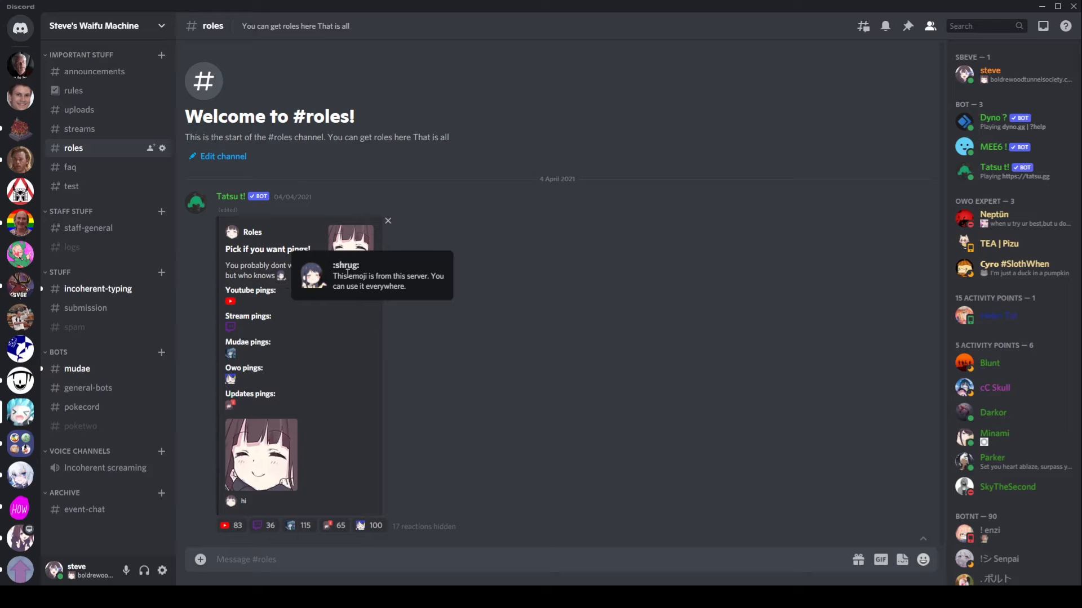
pyautogui.click(376, 333)
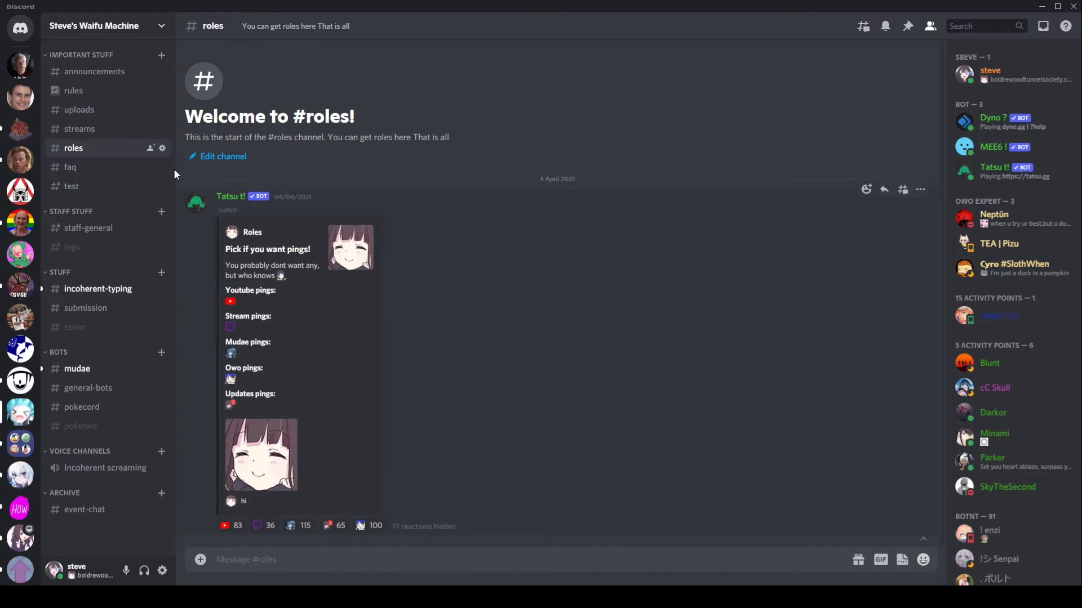
pyautogui.click(89, 158)
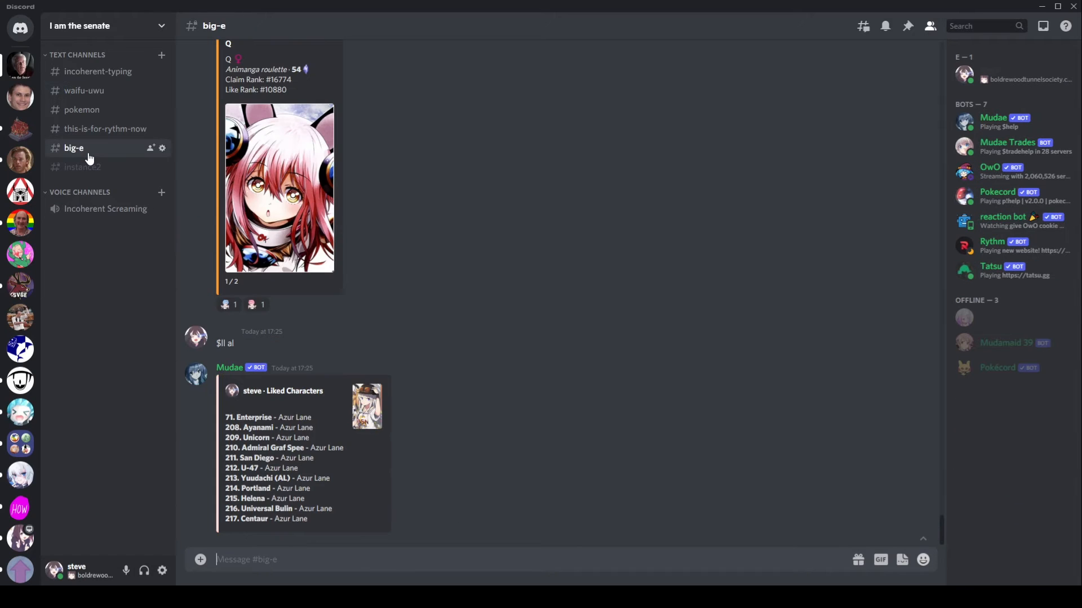
pyautogui.write(':shru')
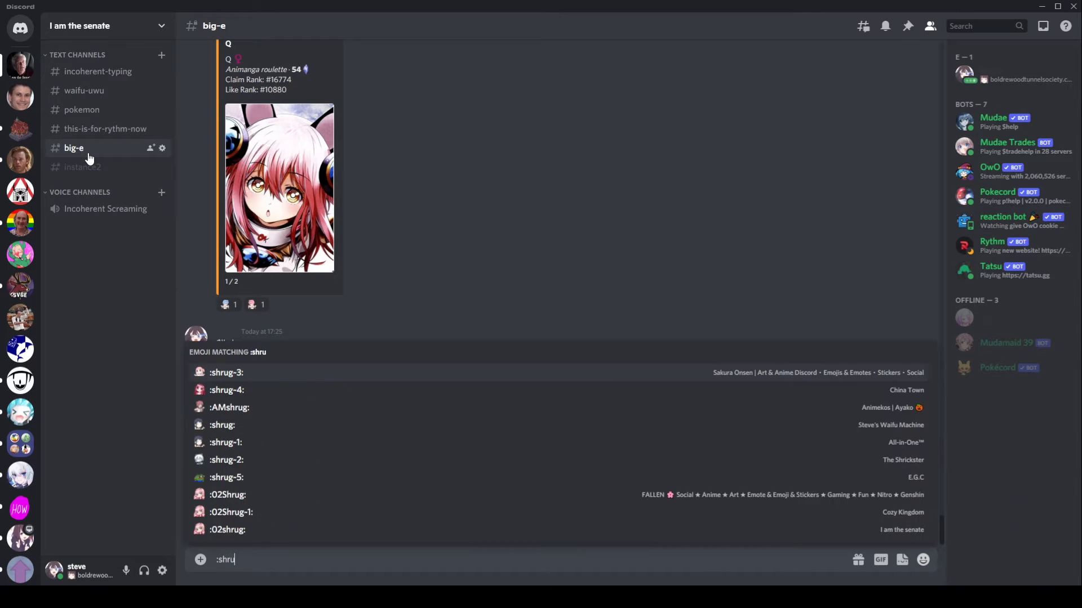
pyautogui.press('Down')
pyautogui.press('Down')
pyautogui.press('Down')
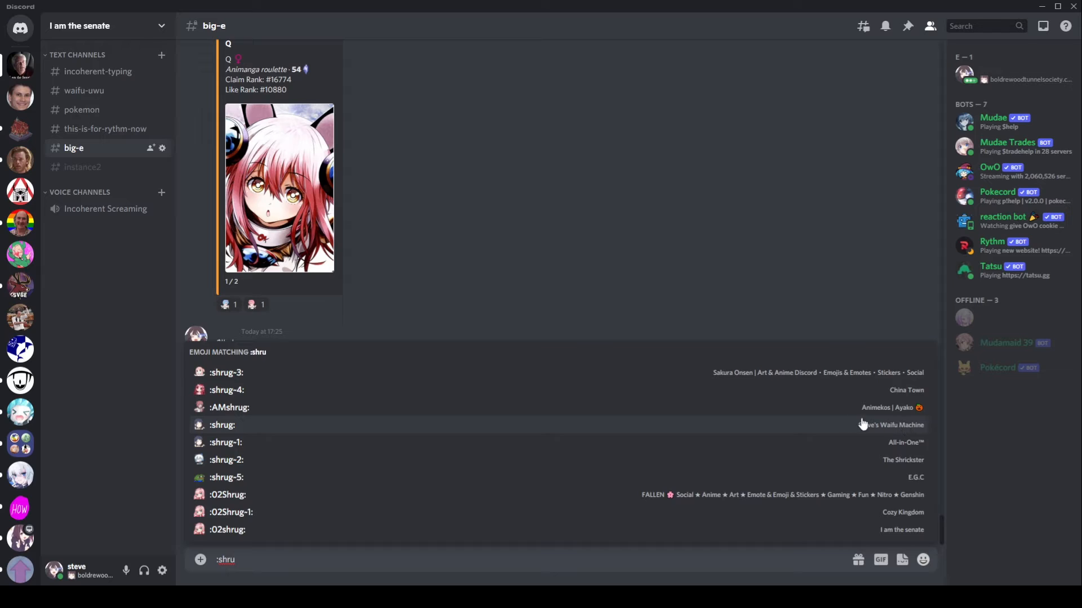
pyautogui.click(466, 426)
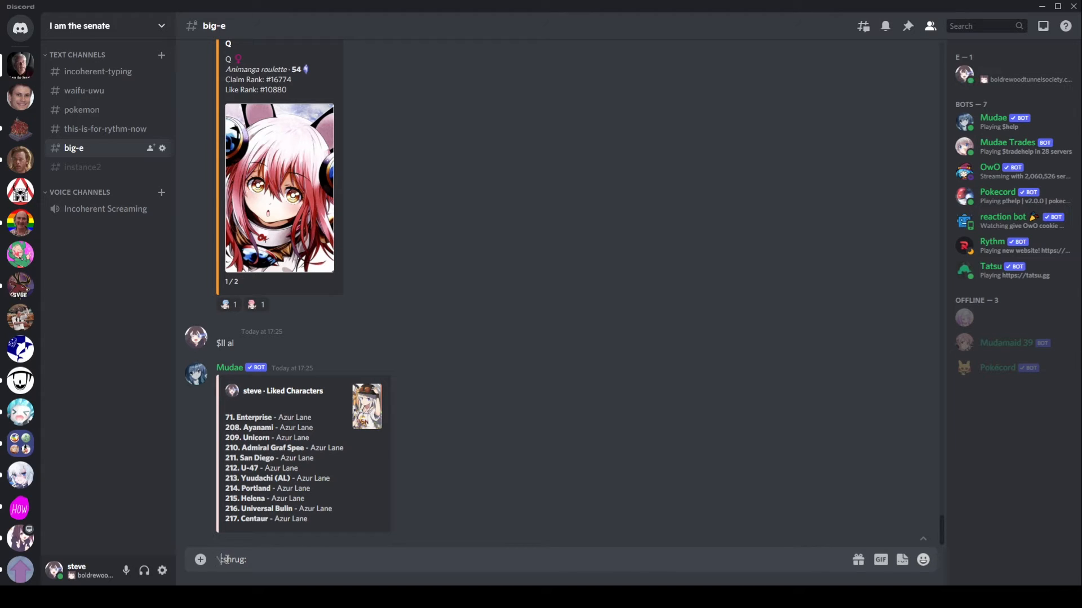
pyautogui.press('Return')
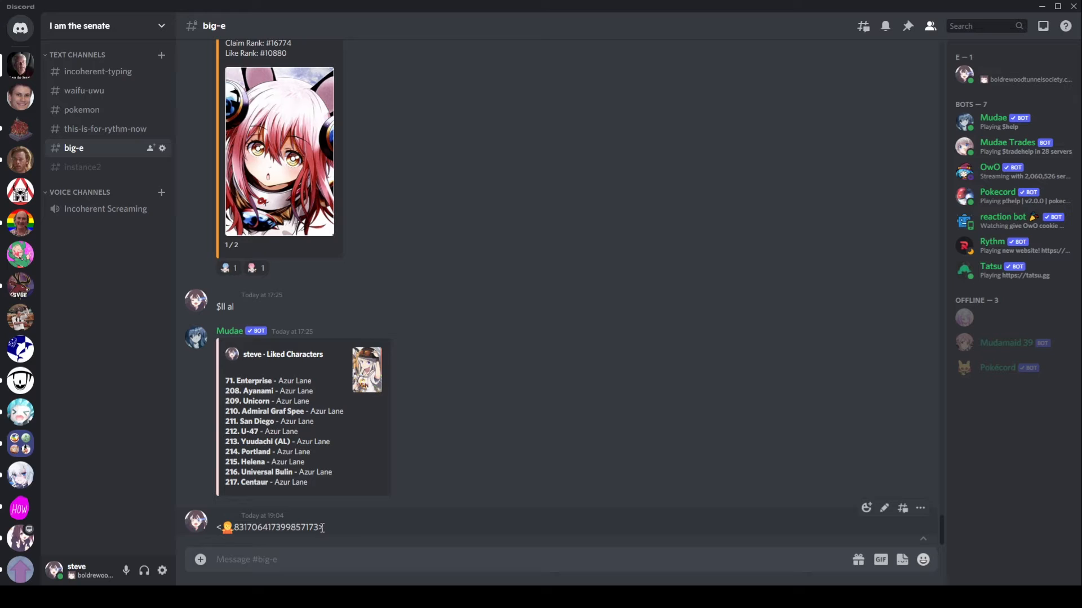
pyautogui.moveTo(323, 527); pyautogui.dragTo(214, 529)
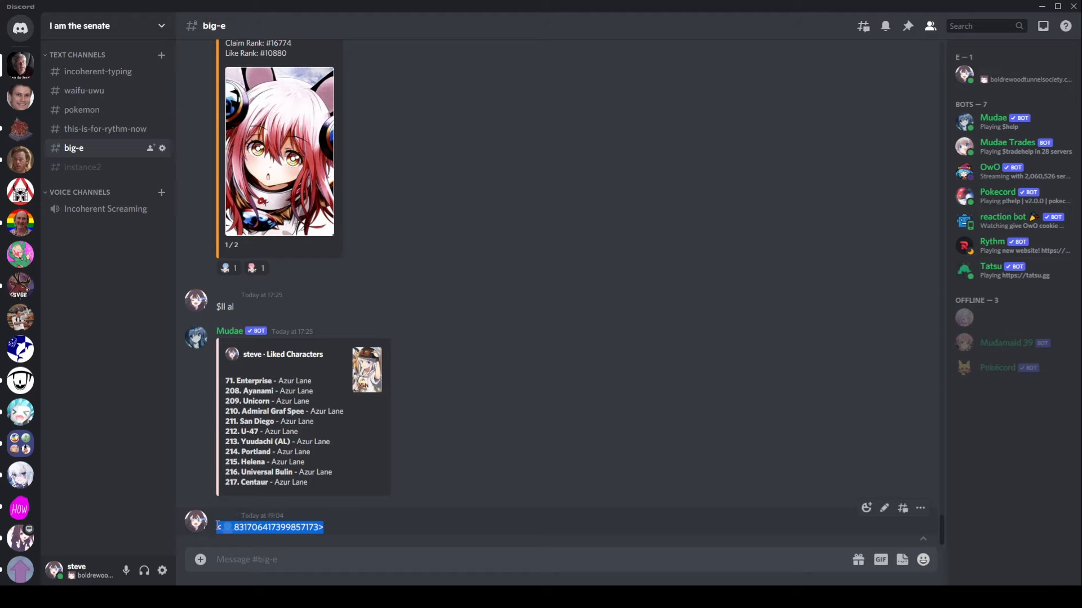
pyautogui.hotkey('alt', 'Tab')
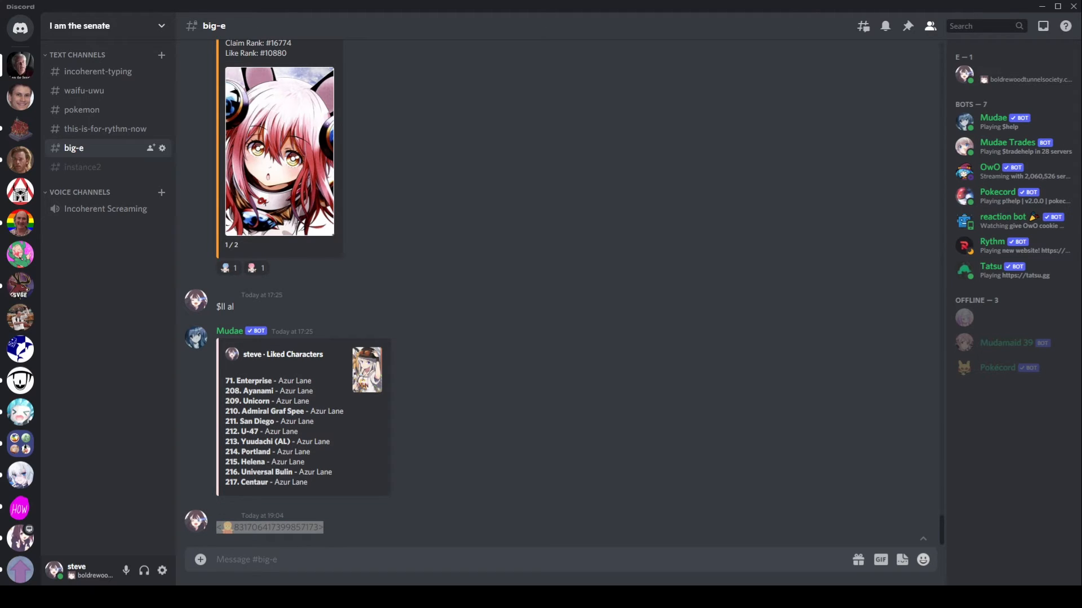
pyautogui.click(281, 597)
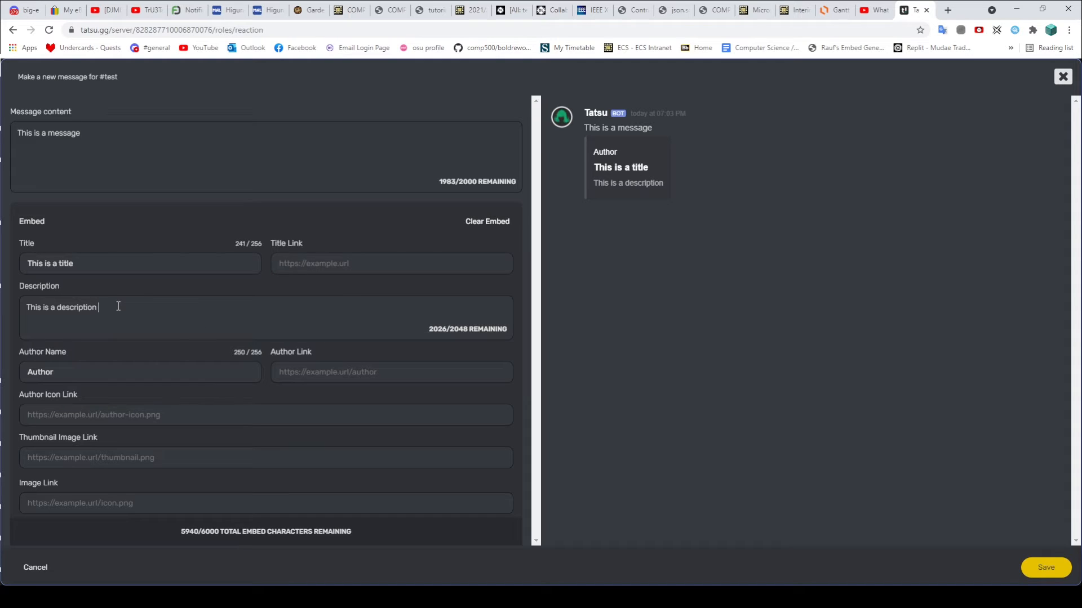
pyautogui.hotkey('ctrl', 'v')
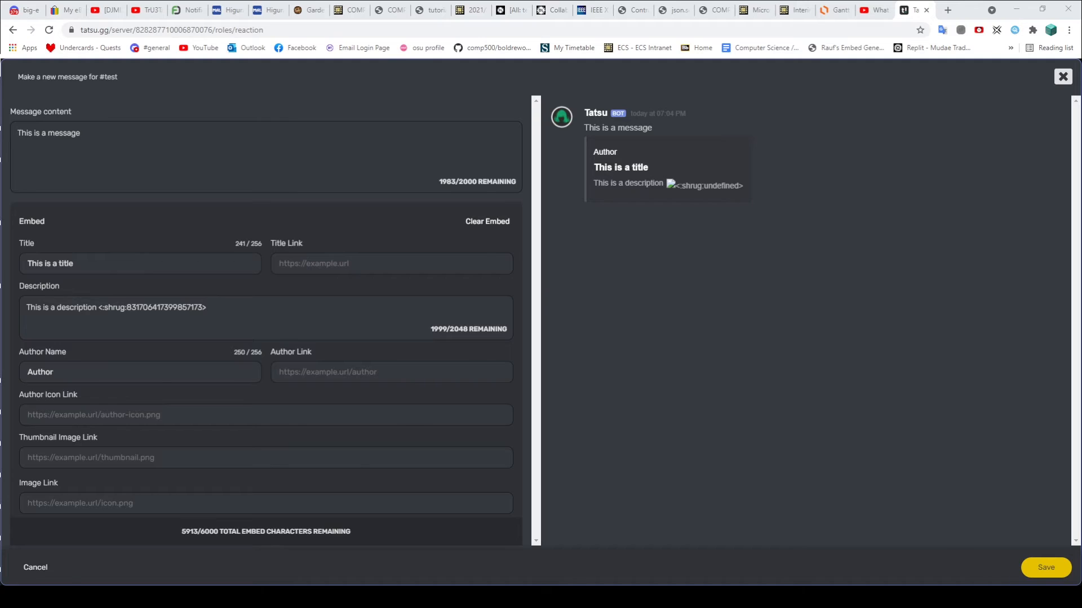
pyautogui.hotkey('alt', 'Tab')
# Step: Copy the Discord thumbnail image link and paste it as the embed's author icon and thumbnail
pyautogui.rightClick(378, 368)
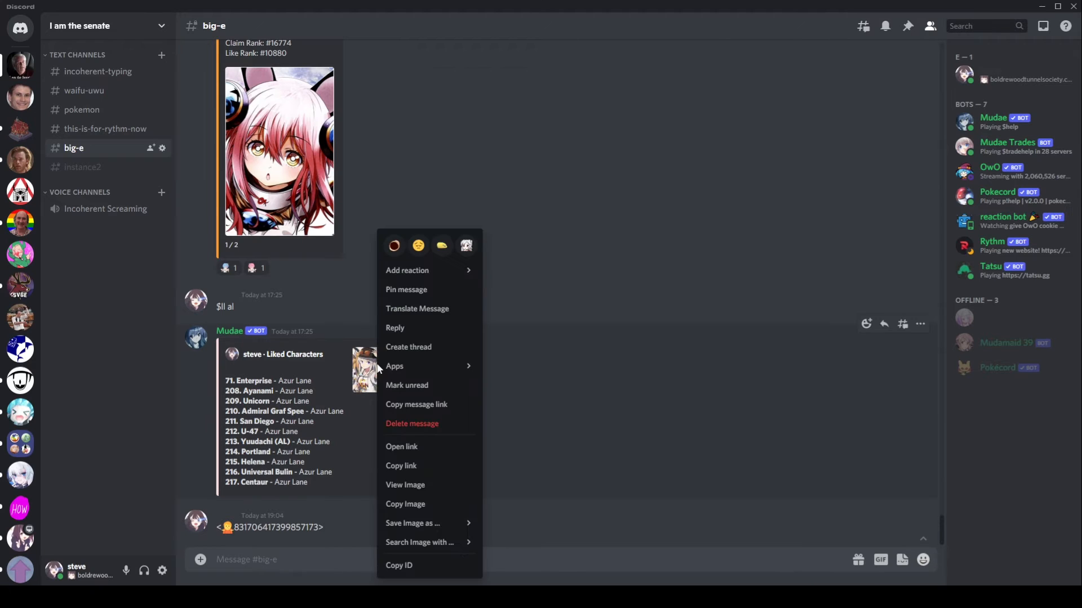
pyautogui.click(408, 469)
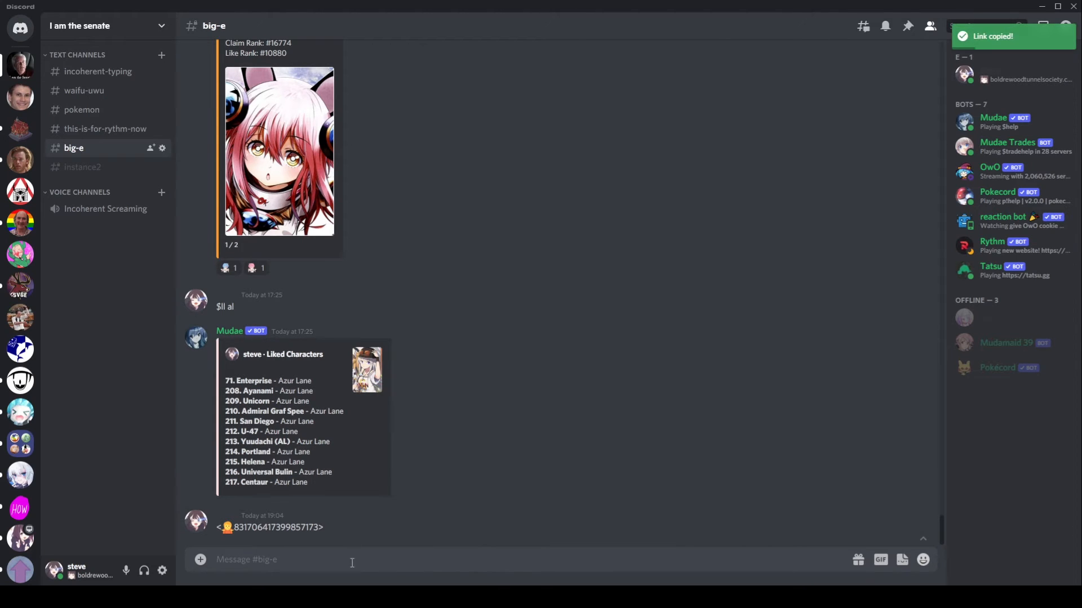
pyautogui.hotkey('alt', 'Tab')
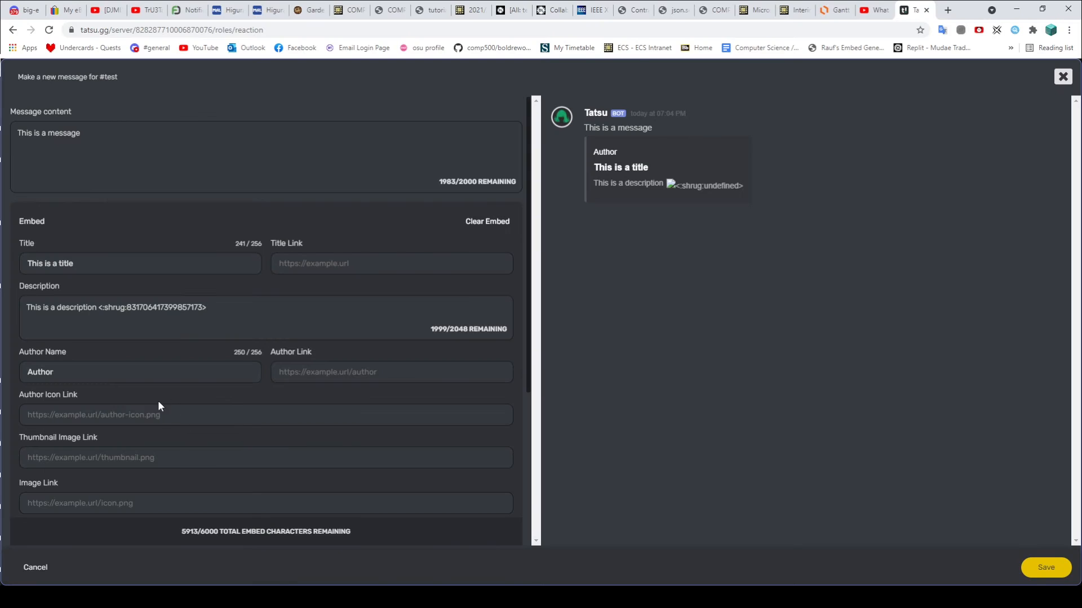
pyautogui.hotkey('ctrl', 'v')
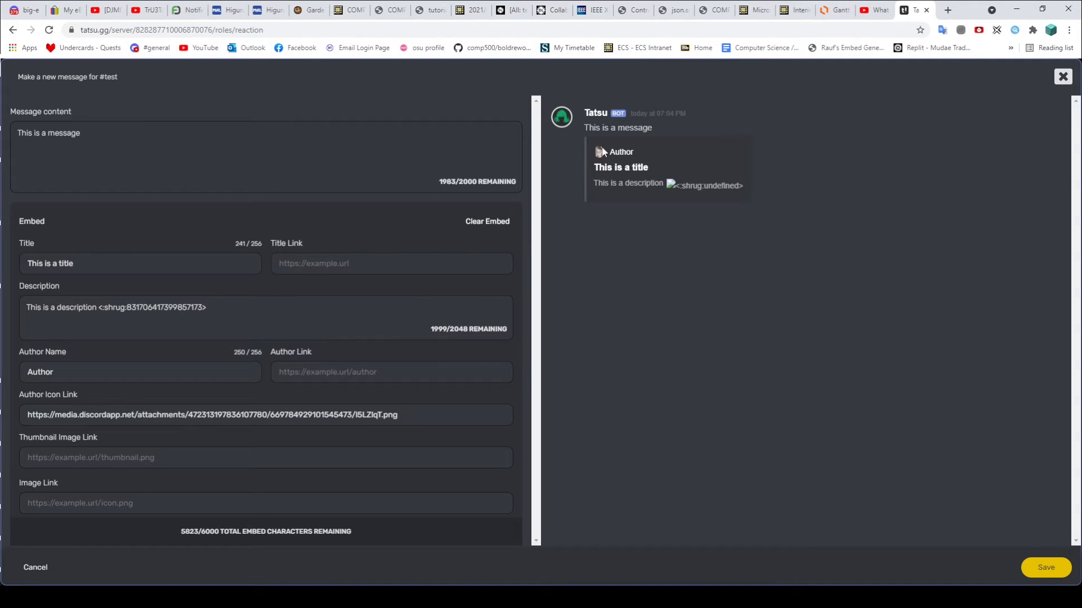
pyautogui.scroll(-2, 248, 367)
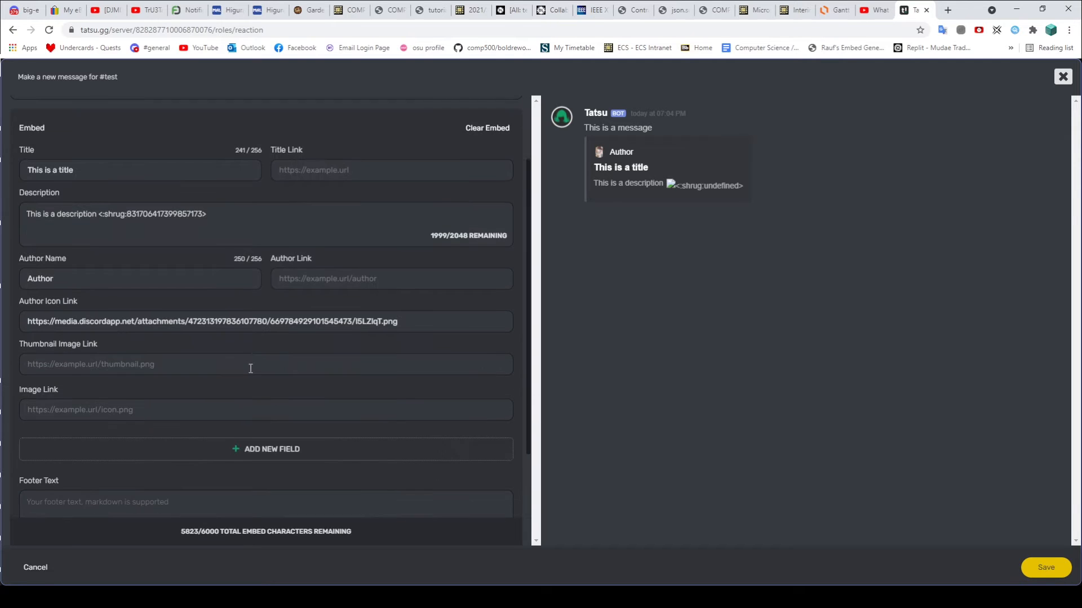
pyautogui.hotkey('ctrl', 'v')
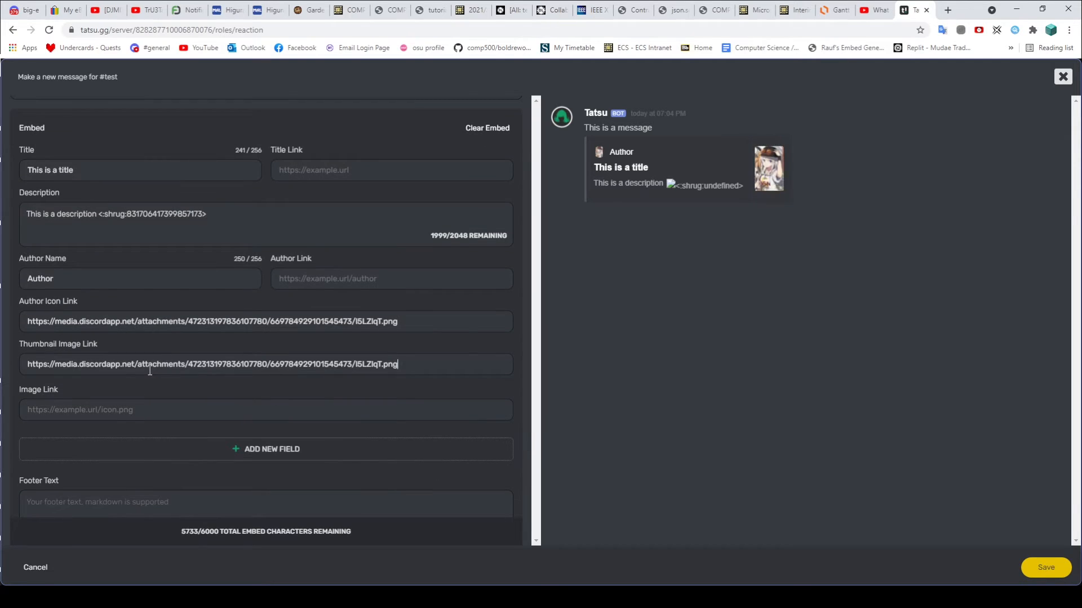
# Step: Use the same link as main image and footer icon, with footer text 'Footer'
pyautogui.click(128, 408)
pyautogui.hotkey('ctrl', 'v')
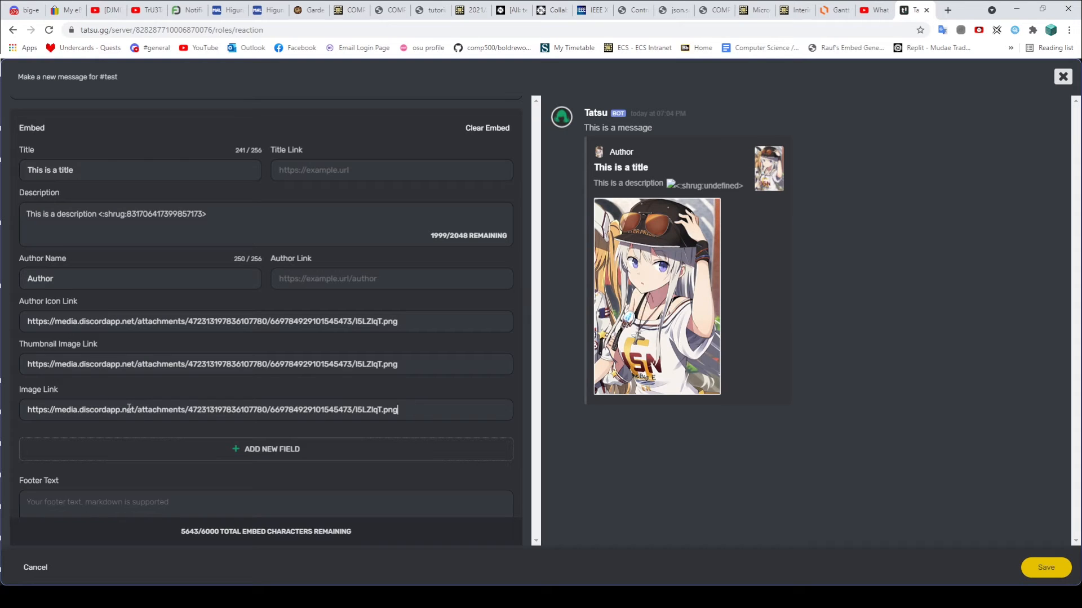
pyautogui.scroll(-2, 130, 405)
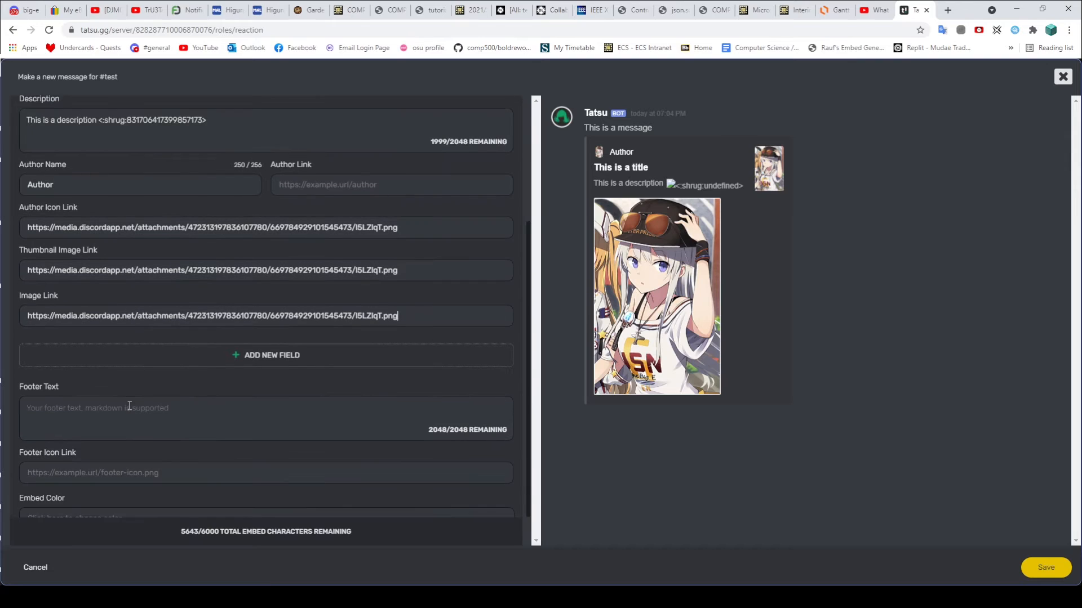
pyautogui.write('Footer')
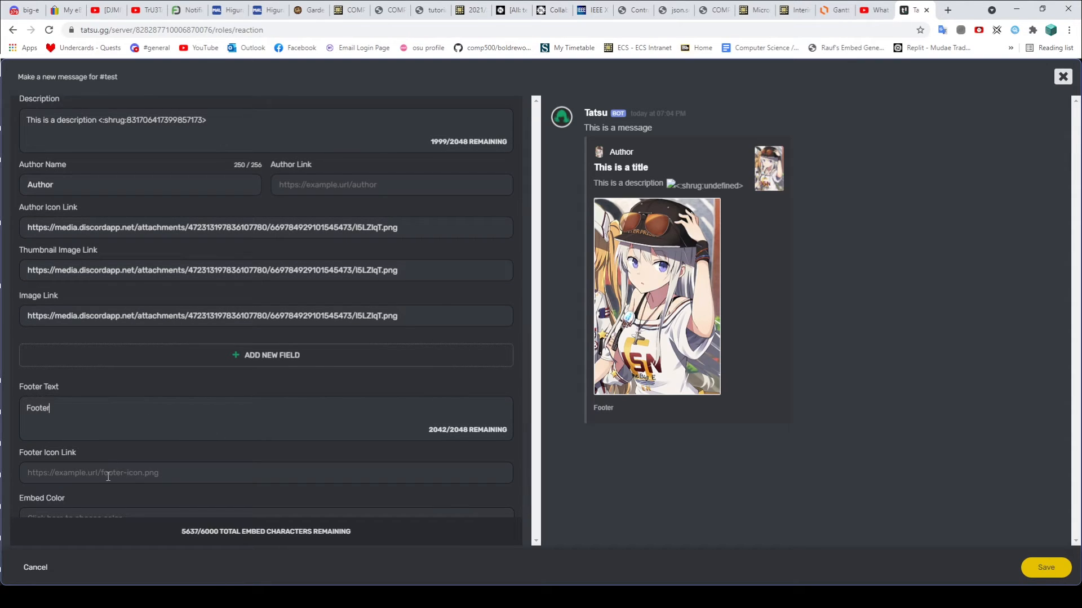
pyautogui.hotkey('ctrl', 'v')
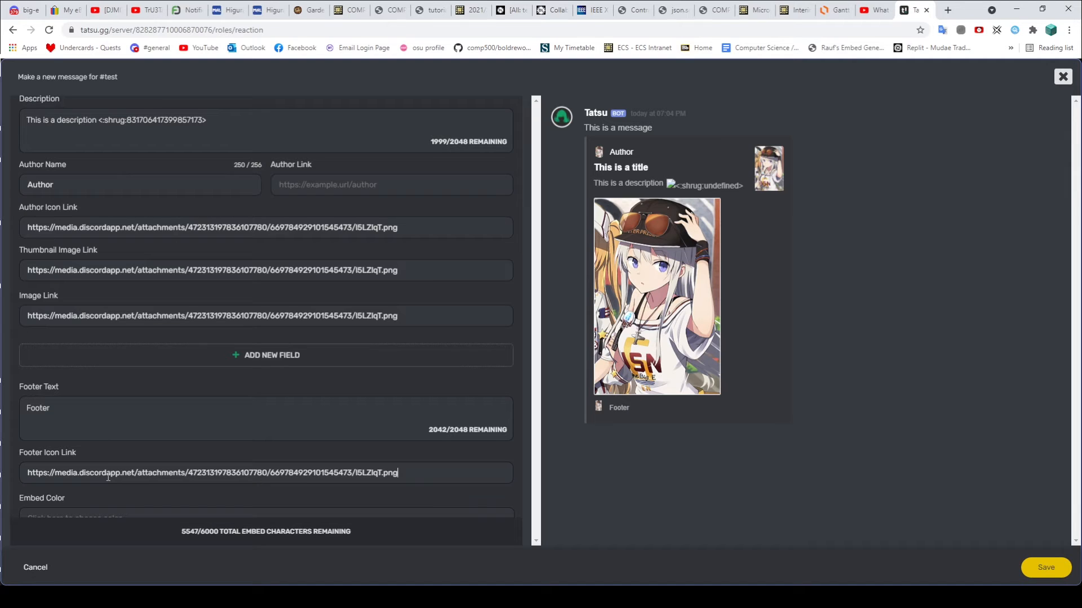
pyautogui.scroll(-1, 116, 467)
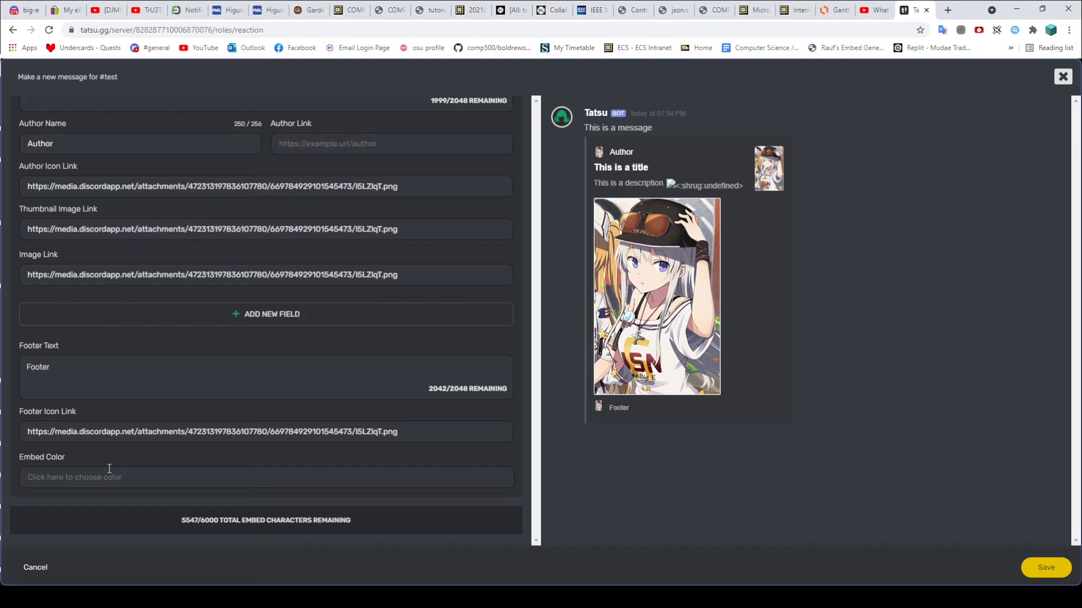
pyautogui.click(121, 473)
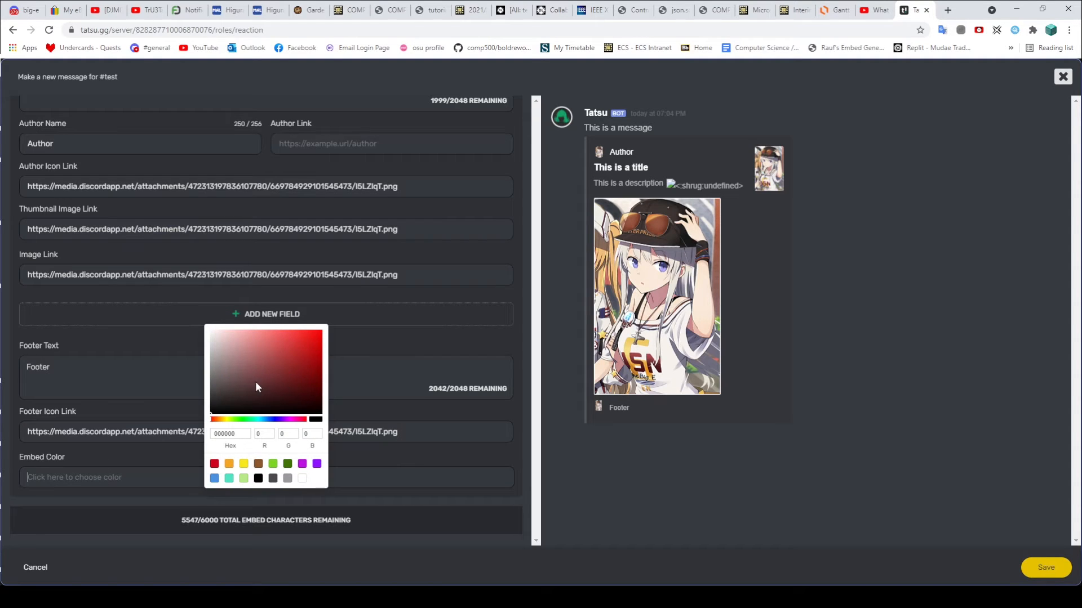
# Step: Pick a blue shade, 3289779, as the embed's side colour
pyautogui.moveTo(234, 420); pyautogui.dragTo(274, 420)
pyautogui.click(291, 355)
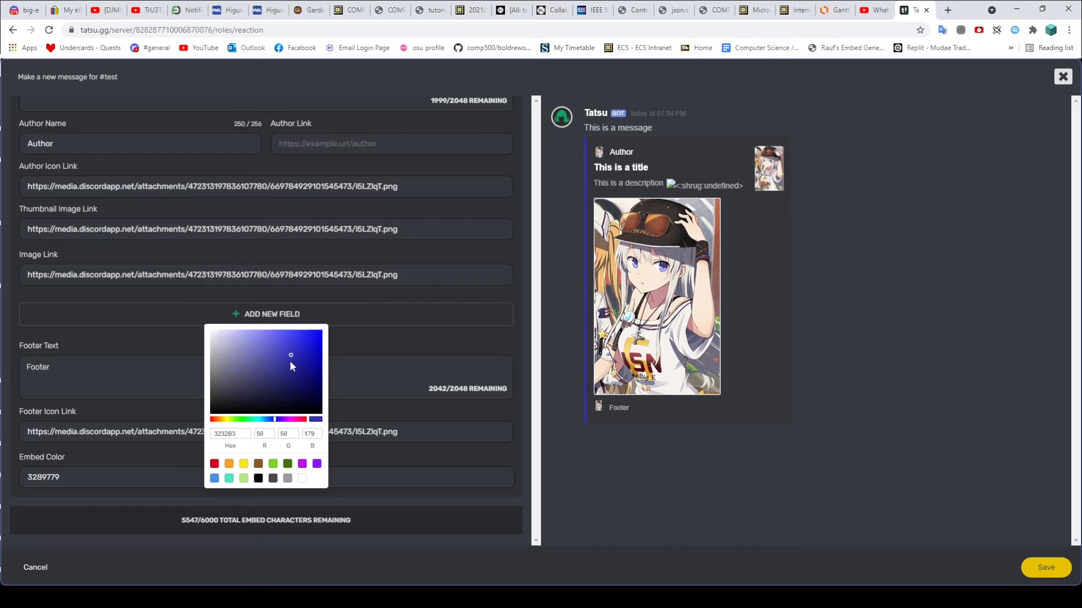
pyautogui.click(441, 349)
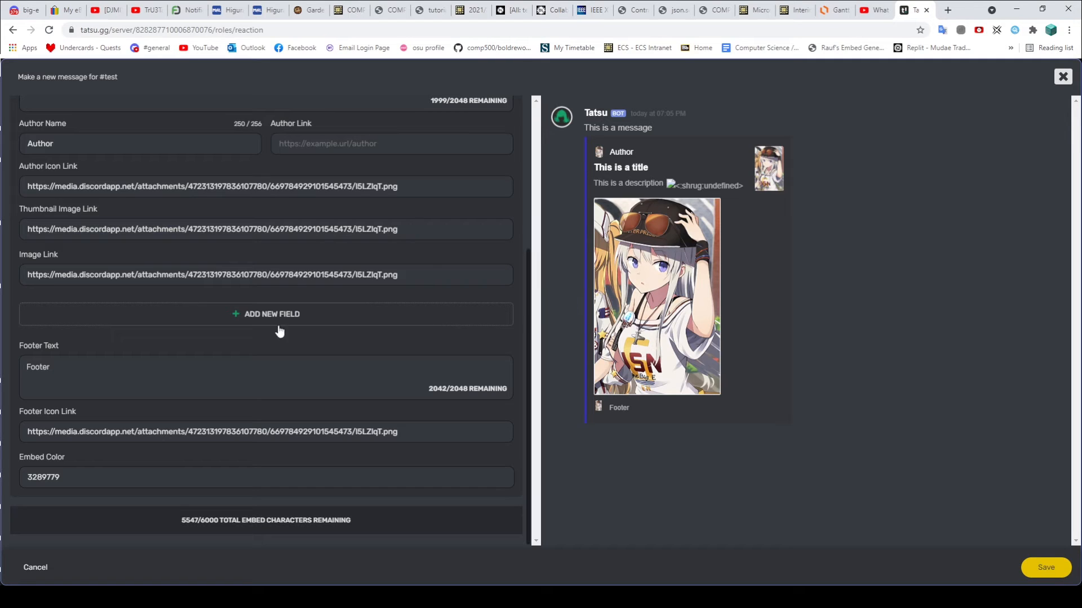
# Step: Add a first embed field titled 'Role 1', leave it not inline, and bring Discord's #roles channel back up
pyautogui.click(253, 315)
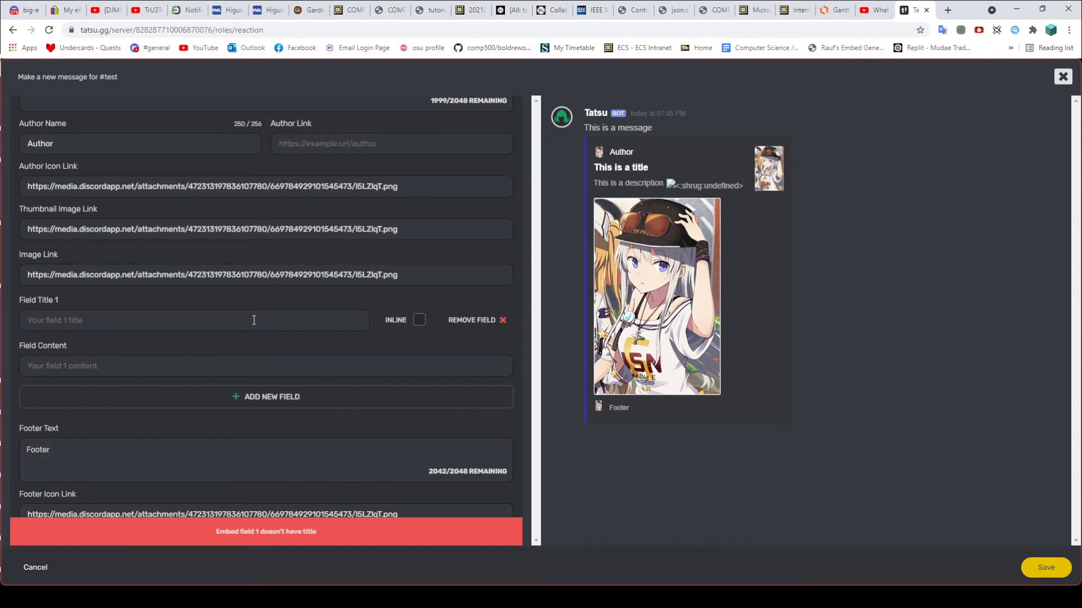
pyautogui.write('R')
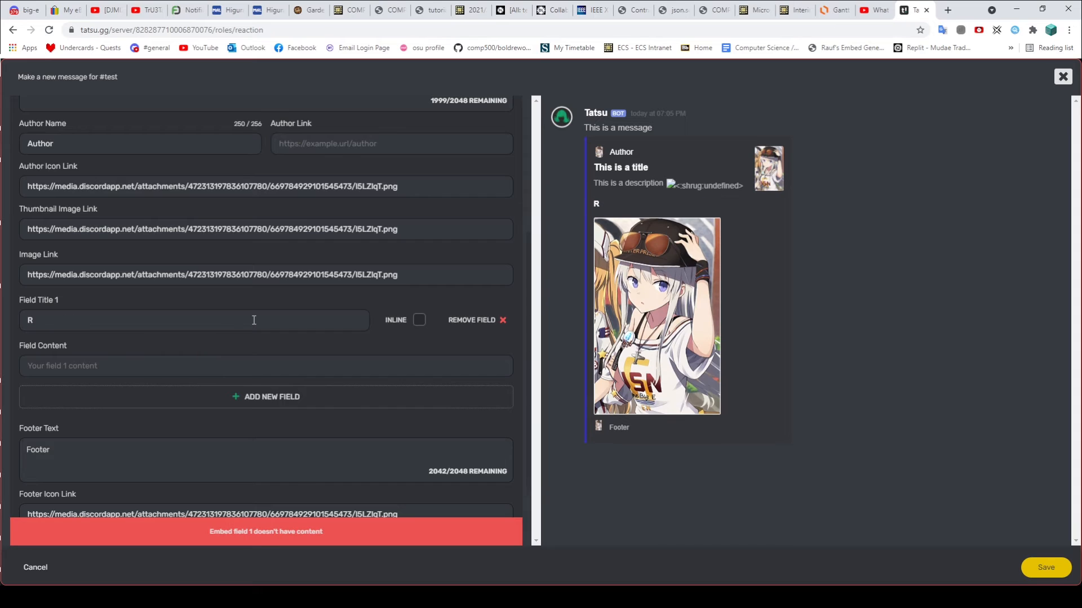
pyautogui.write('o')
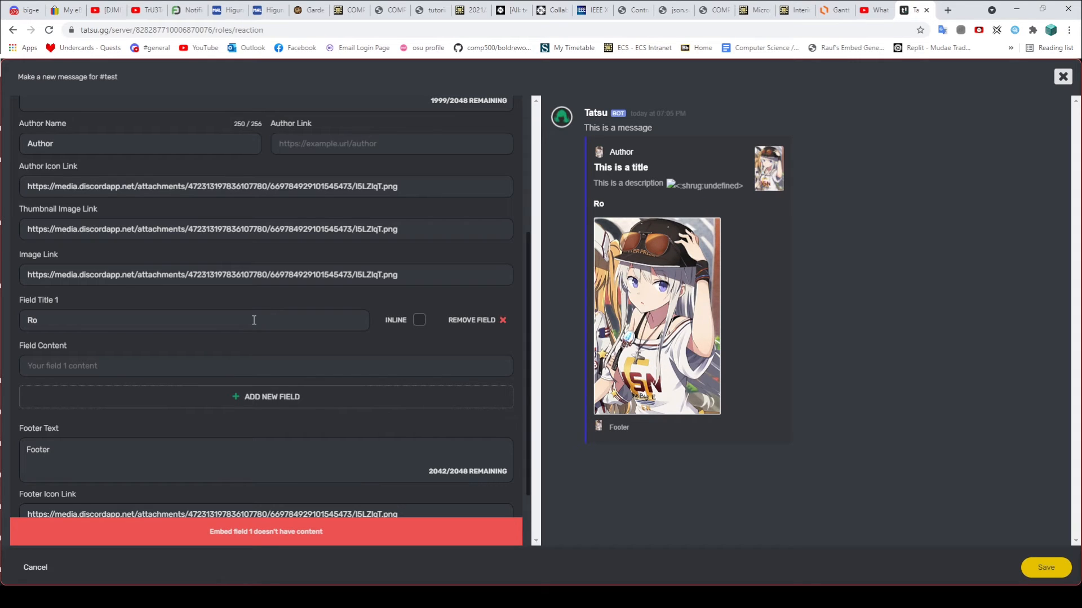
pyautogui.write('le')
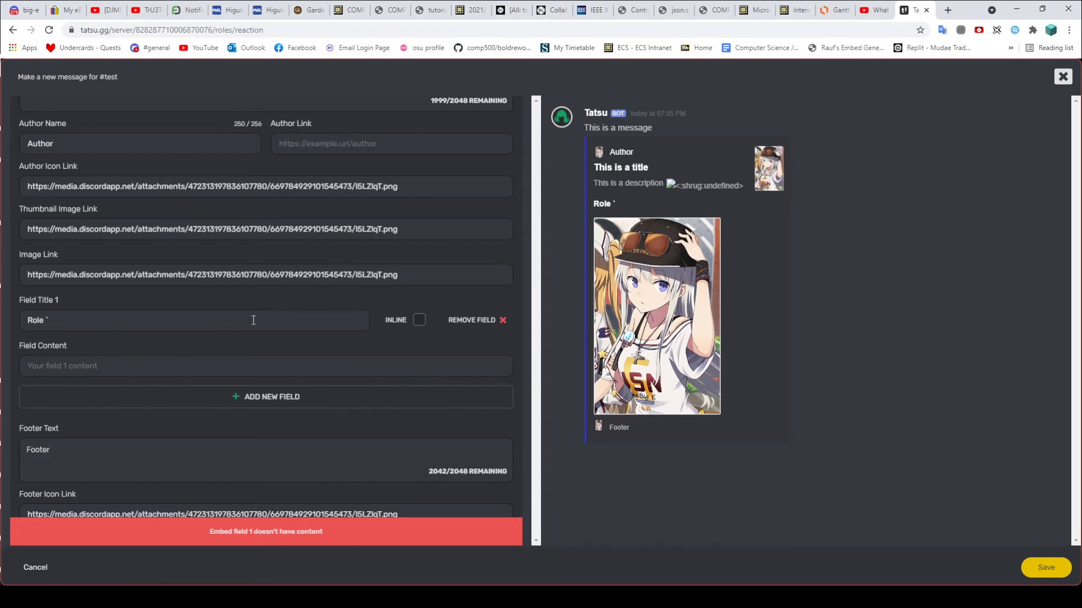
pyautogui.press('BackSpace')
pyautogui.write('1')
pyautogui.click(417, 322)
pyautogui.click(417, 323)
pyautogui.click(417, 323)
pyautogui.click(145, 359)
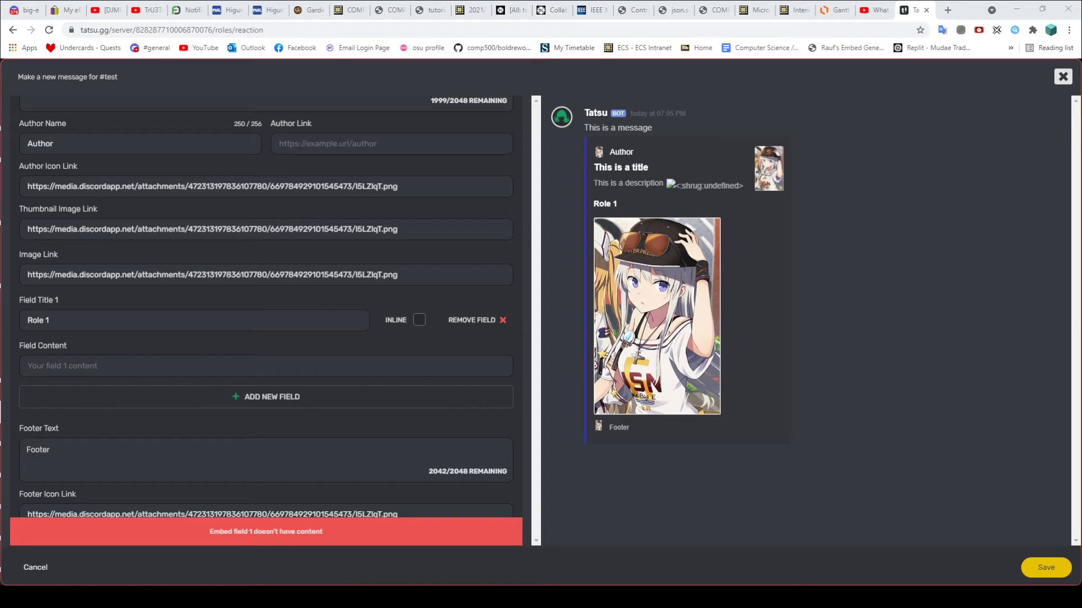
pyautogui.hotkey('alt', 'Tab')
pyautogui.moveTo(226, 291); pyautogui.dragTo(281, 296)
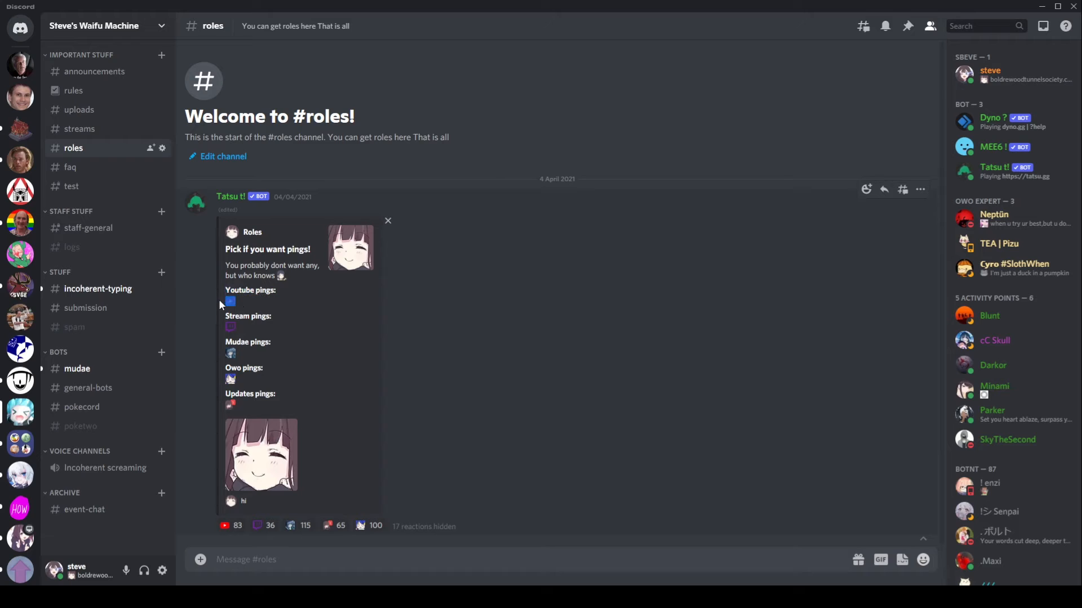
# Step: In #big-e, send the kannaNom emoji escaped with a backslash to reveal its raw code
pyautogui.click(264, 298)
pyautogui.click(78, 183)
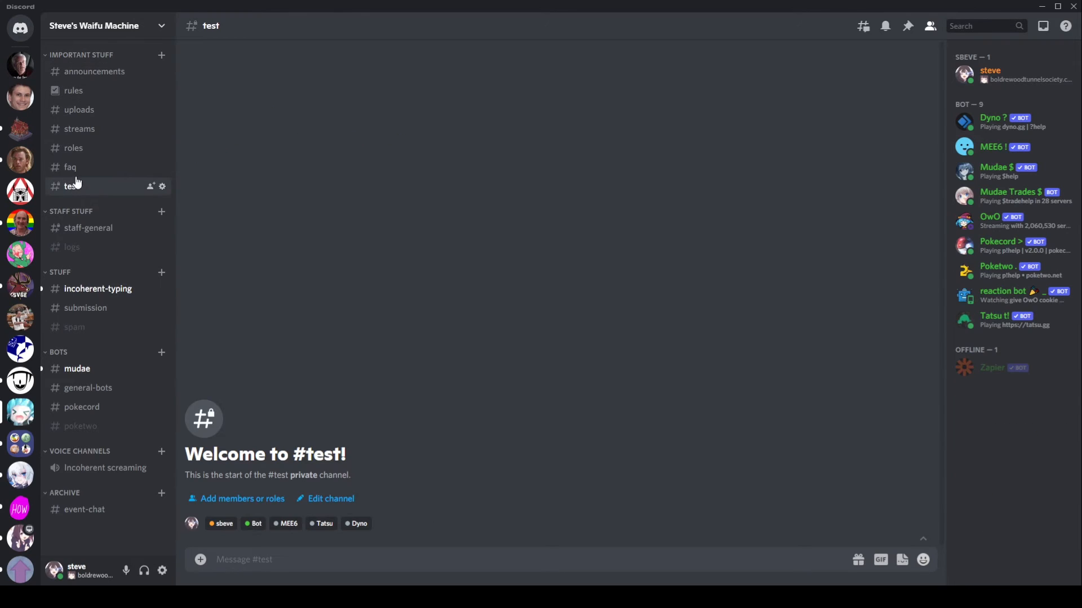
pyautogui.click(20, 65)
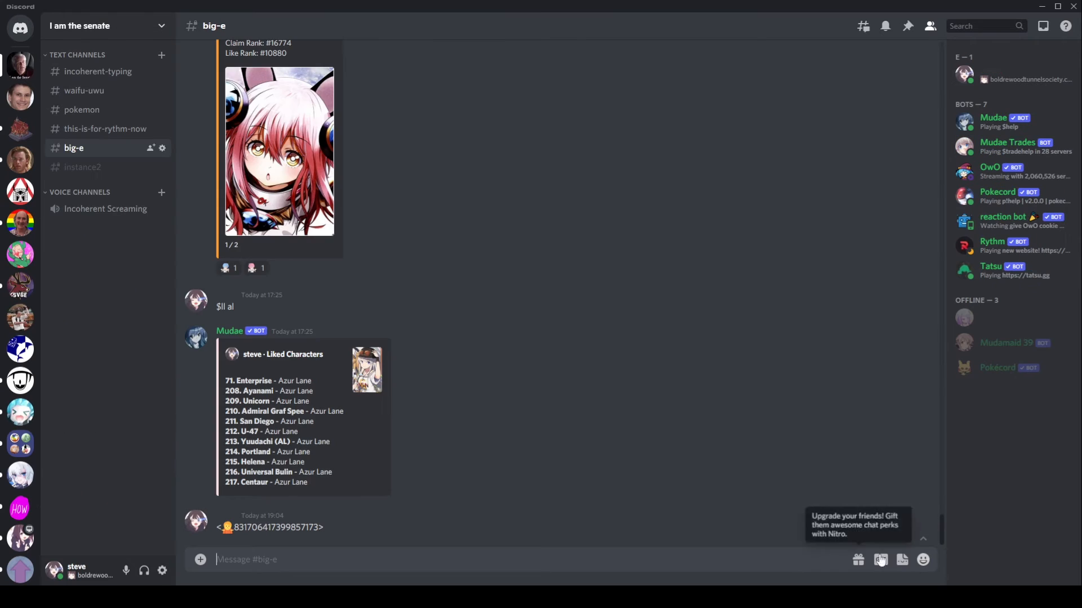
pyautogui.click(923, 560)
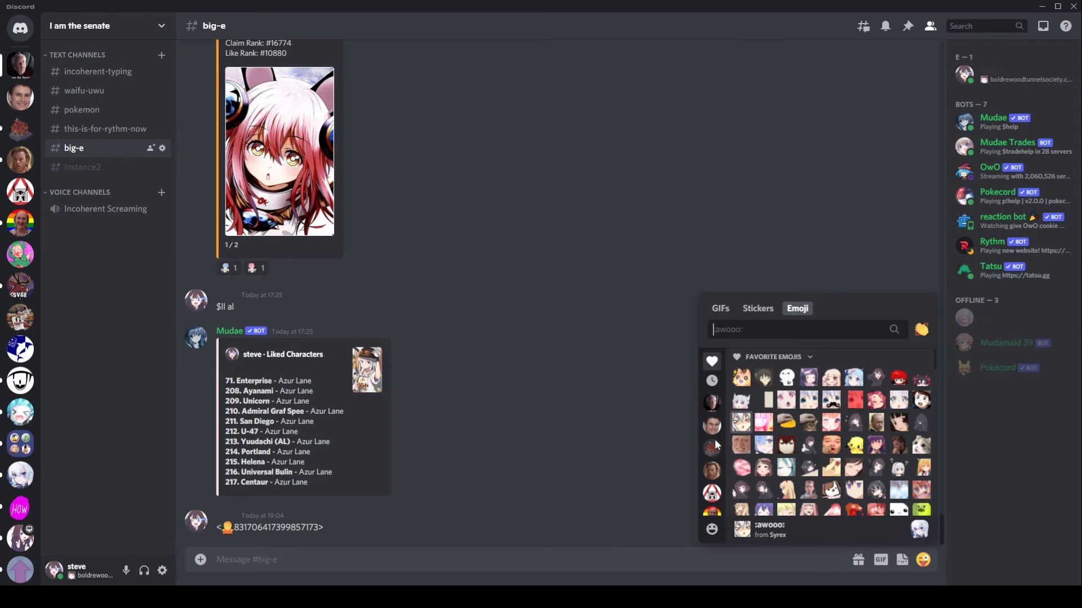
pyautogui.scroll(-3, 713, 445)
pyautogui.click(712, 418)
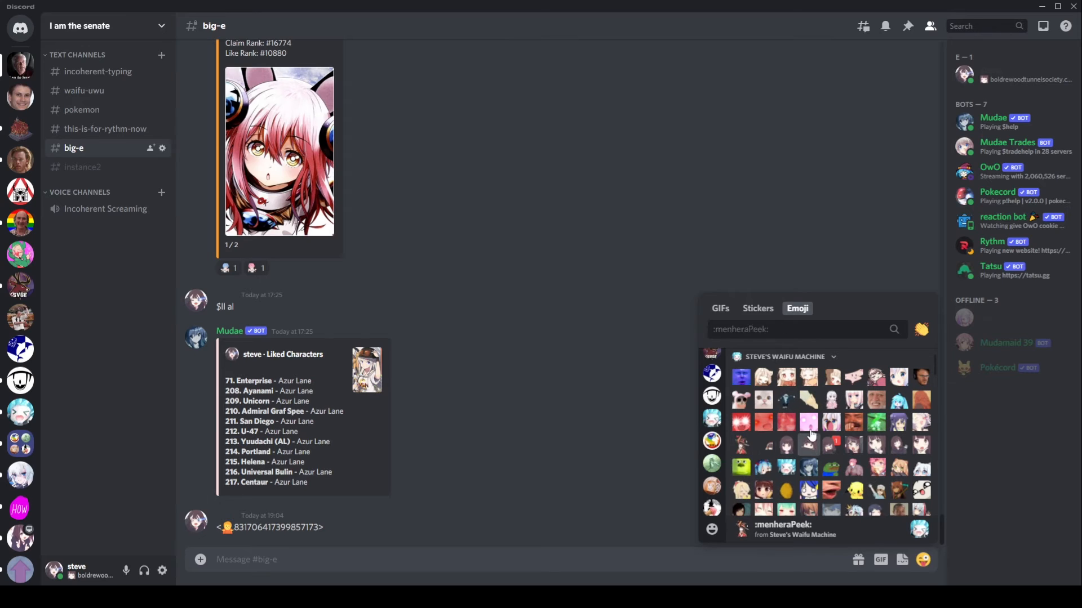
pyautogui.press('Escape')
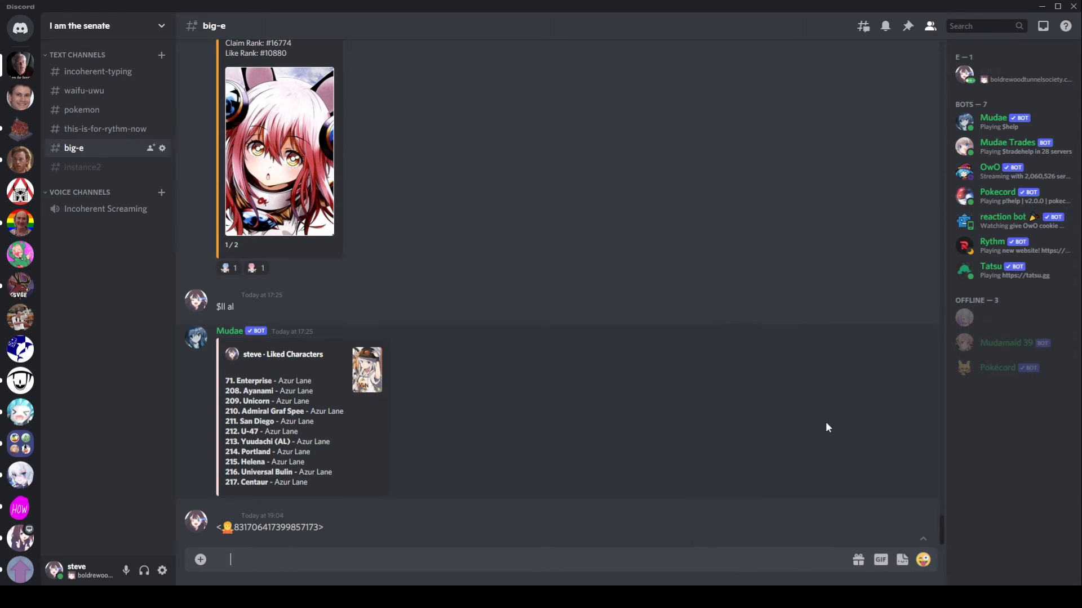
pyautogui.hotkey('ctrl', 'v')
pyautogui.write('\\')
pyautogui.press('Return')
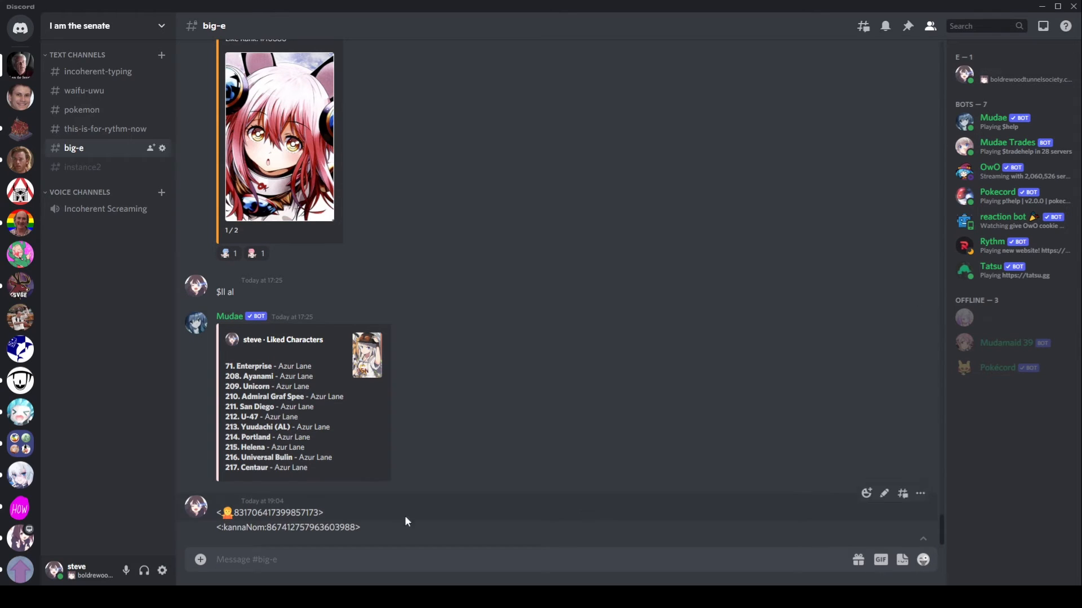
# Step: Copy the kannaNom raw code and paste it into the first field's content
pyautogui.tripleClick(249, 527)
pyautogui.hotkey('ctrl', 'c')
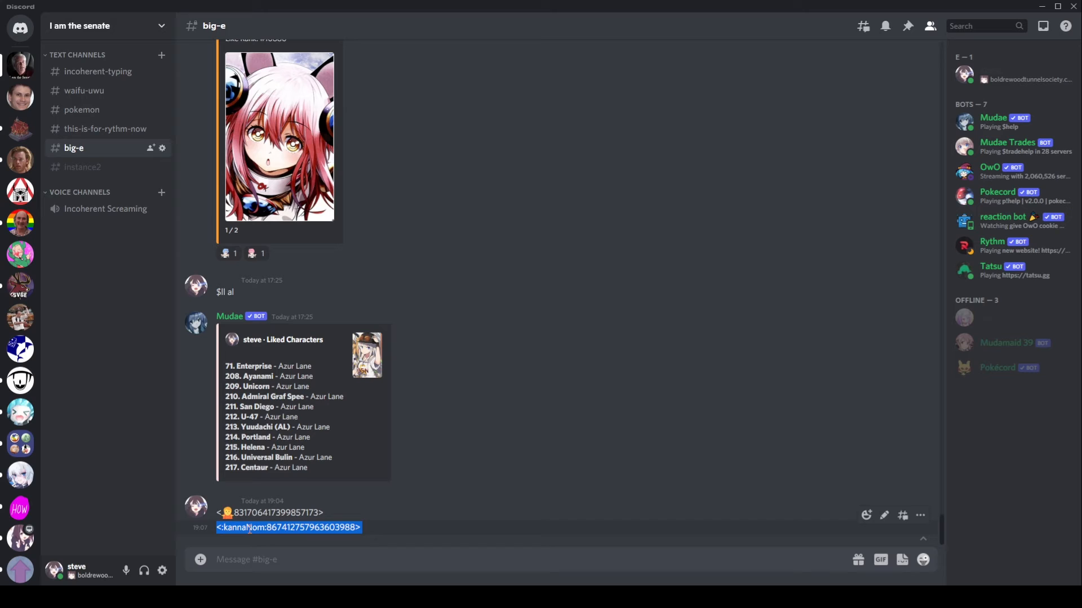
pyautogui.hotkey('alt', 'Tab')
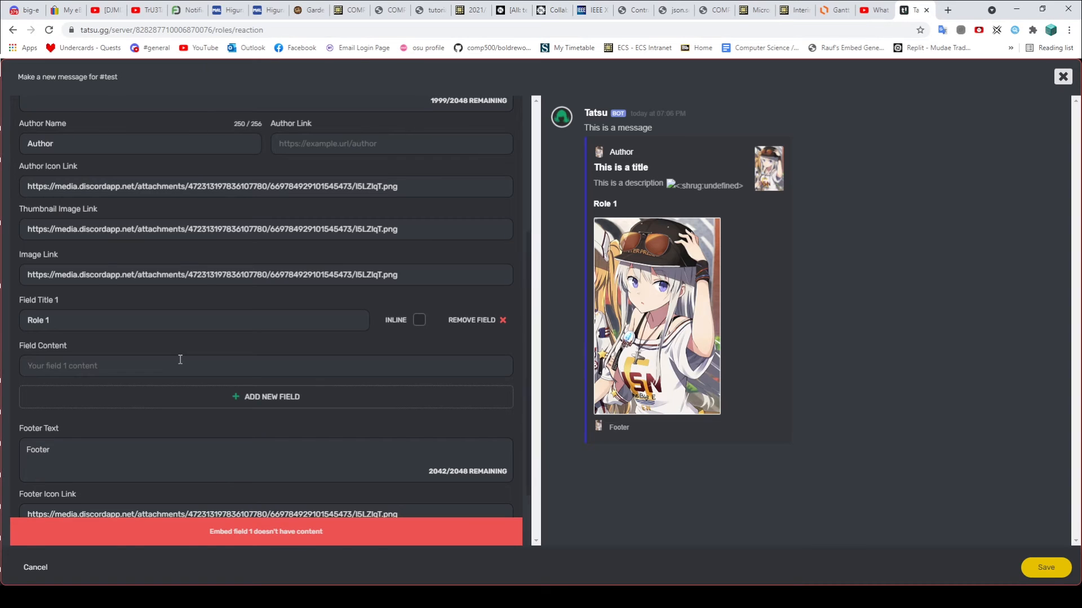
pyautogui.hotkey('ctrl', 'v')
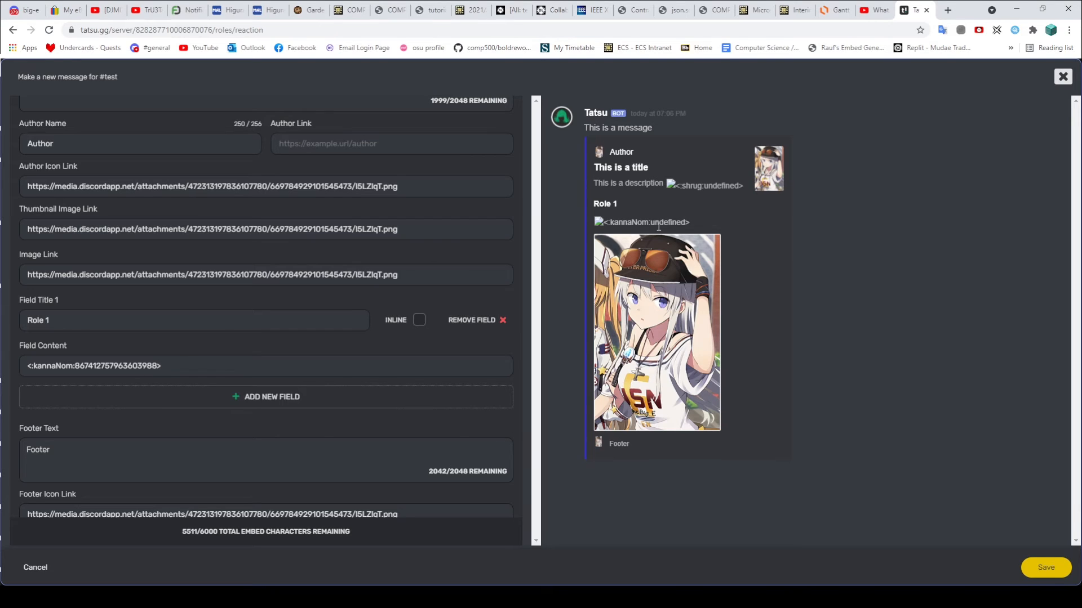
# Step: Add a second embed field titled 'Role 2' below Role 1, then return to Discord
pyautogui.click(251, 395)
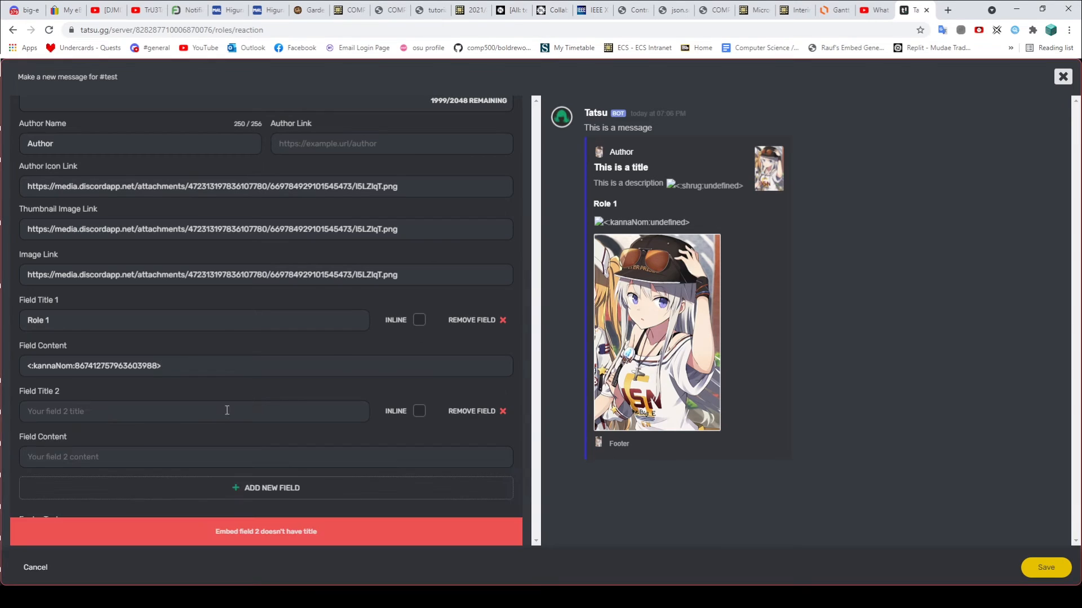
pyautogui.click(199, 415)
pyautogui.write('R')
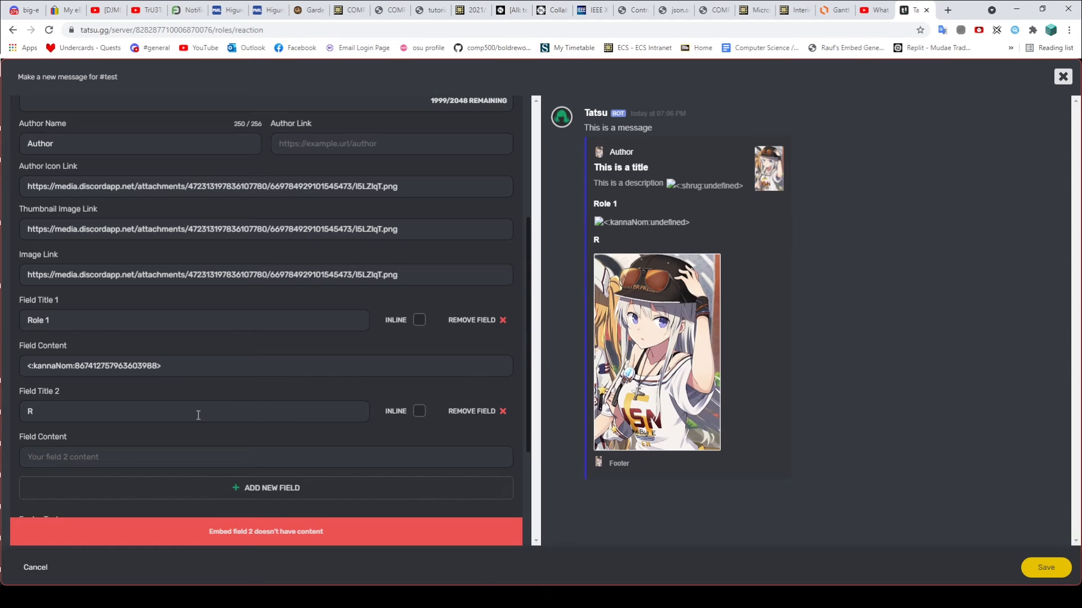
pyautogui.write('ole 2')
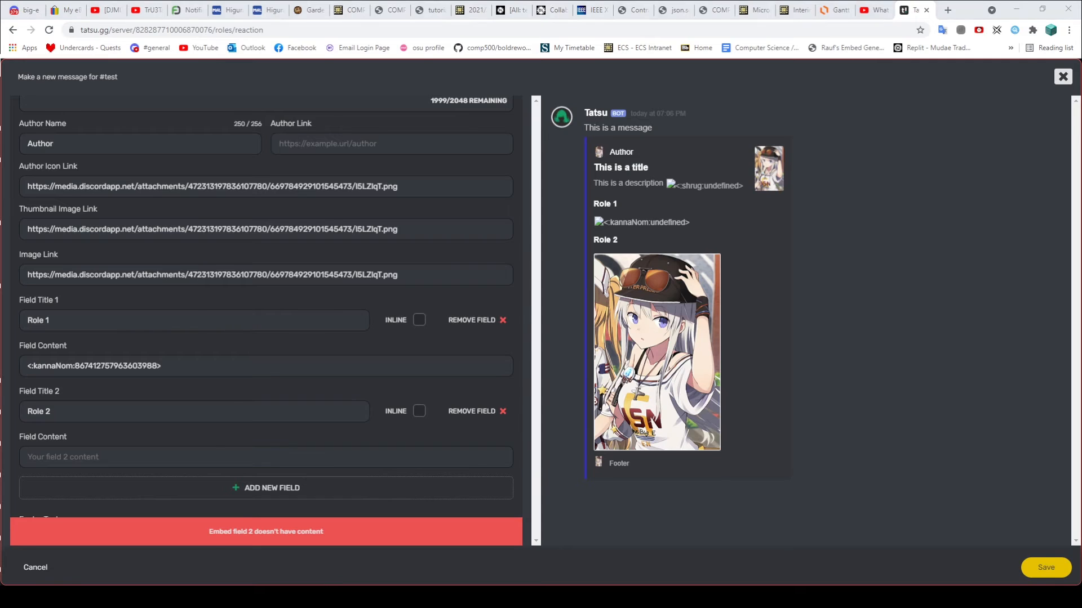
pyautogui.click(379, 597)
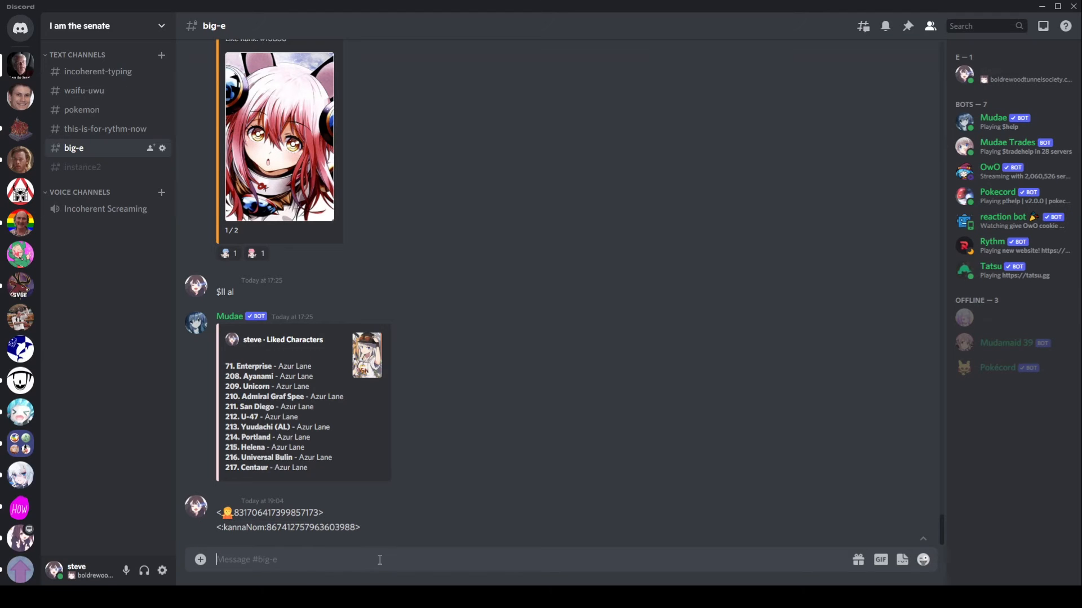
# Step: Send the pikaThink emoji with a leading backslash in #big-e and copy its raw code
pyautogui.click(924, 560)
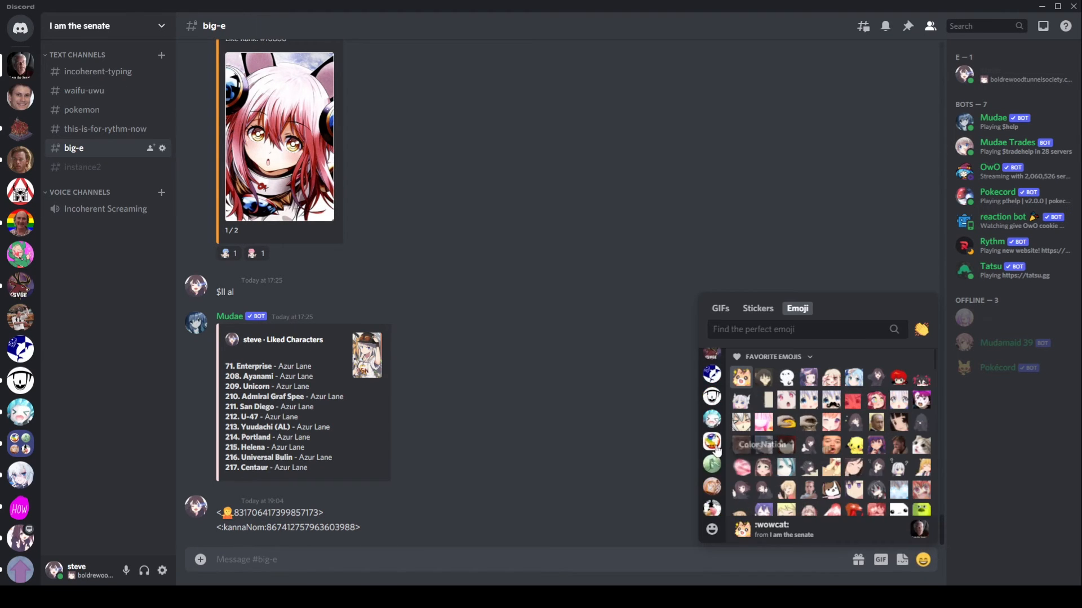
pyautogui.click(711, 418)
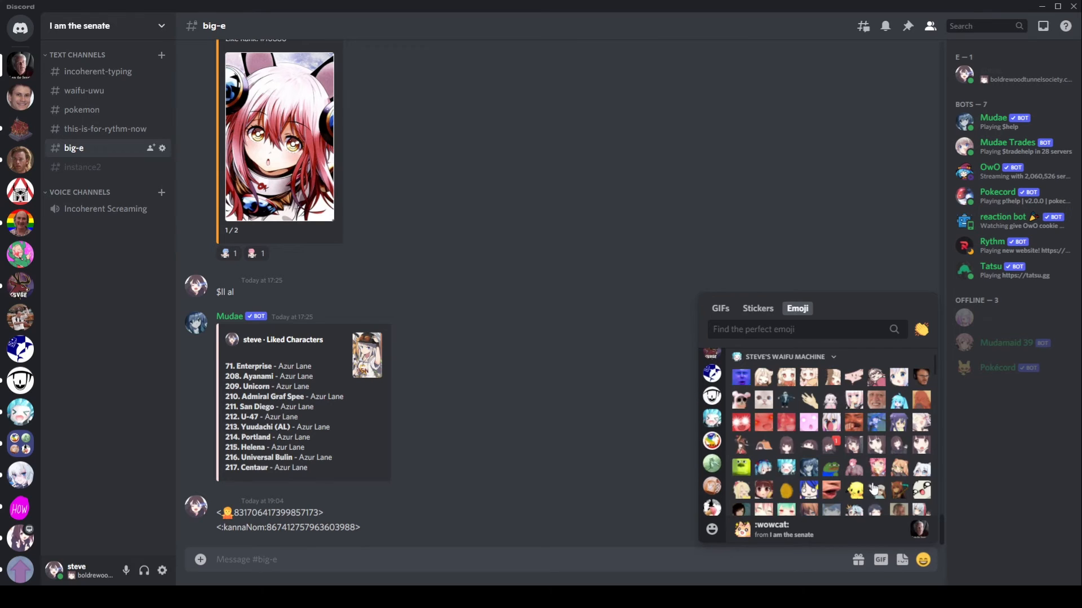
pyautogui.click(856, 490)
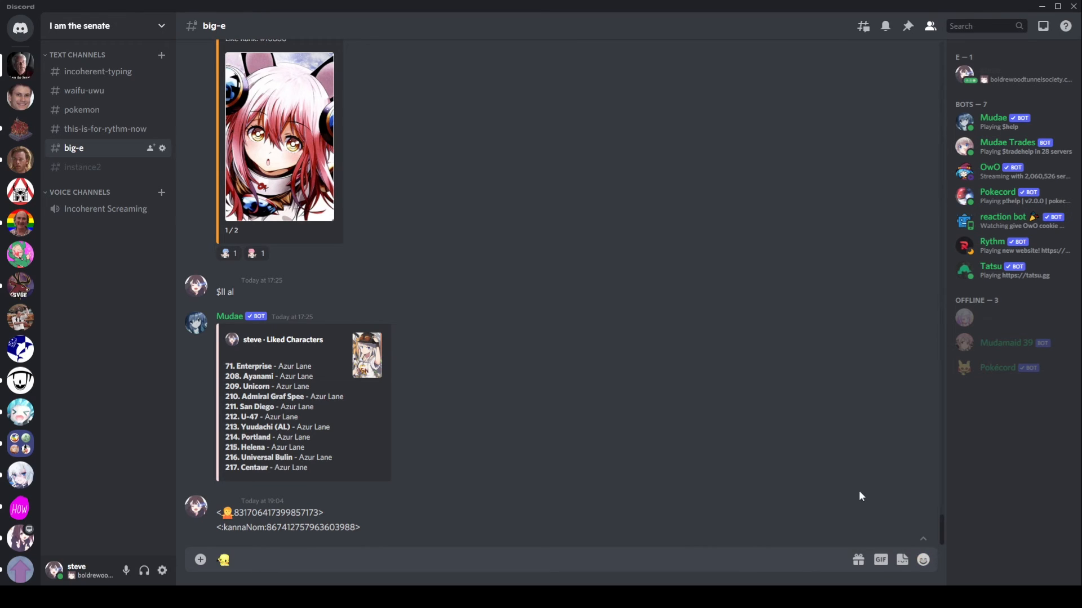
pyautogui.press('Home')
pyautogui.write('\\')
pyautogui.press('Return')
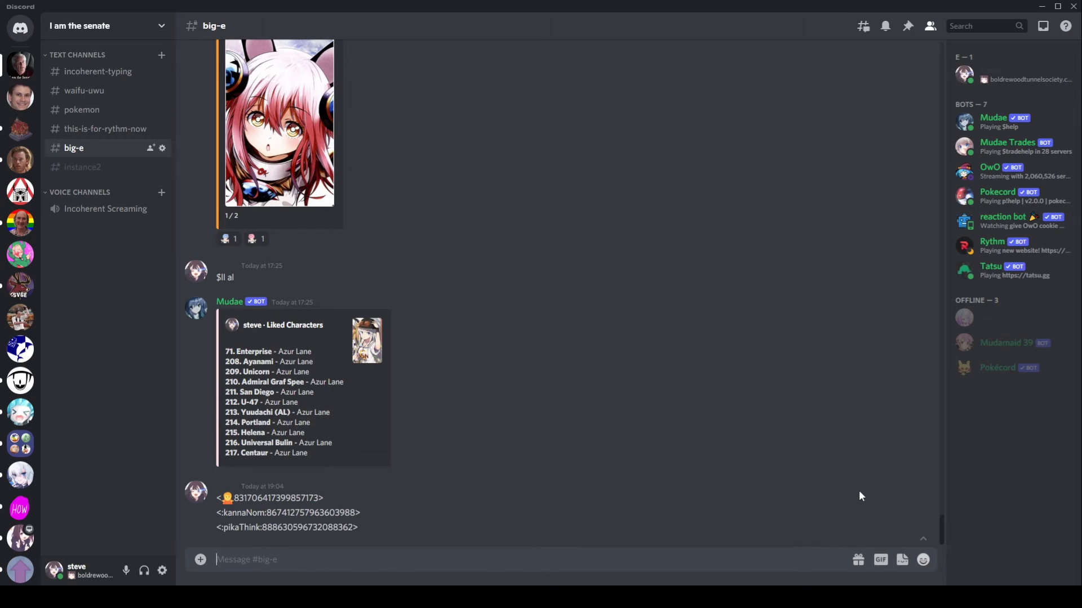
pyautogui.tripleClick(319, 531)
pyautogui.hotkey('ctrl', 'c')
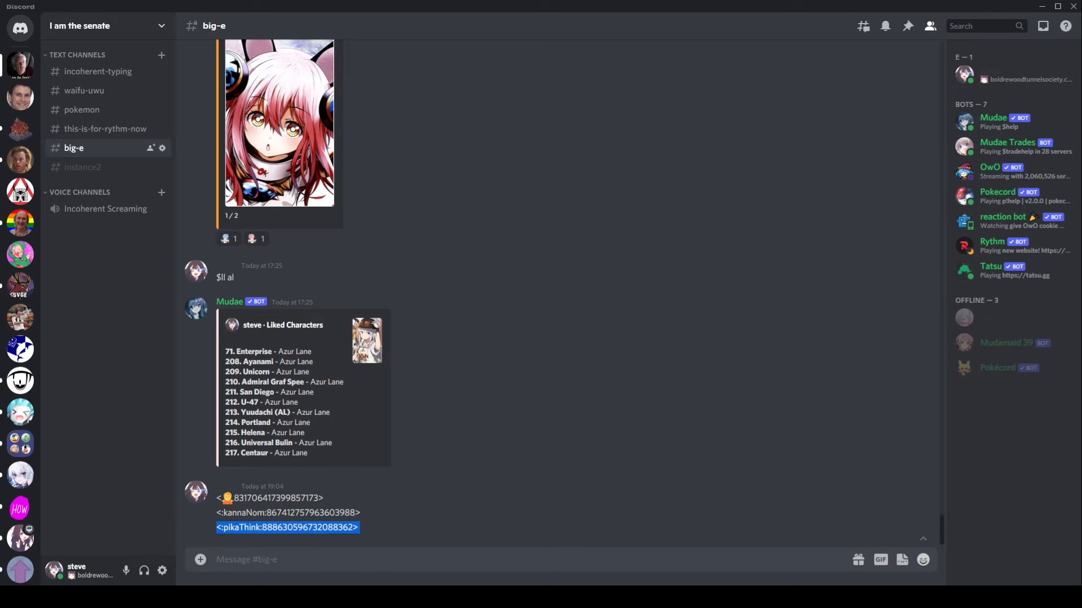
pyautogui.hotkey('alt', 'Tab')
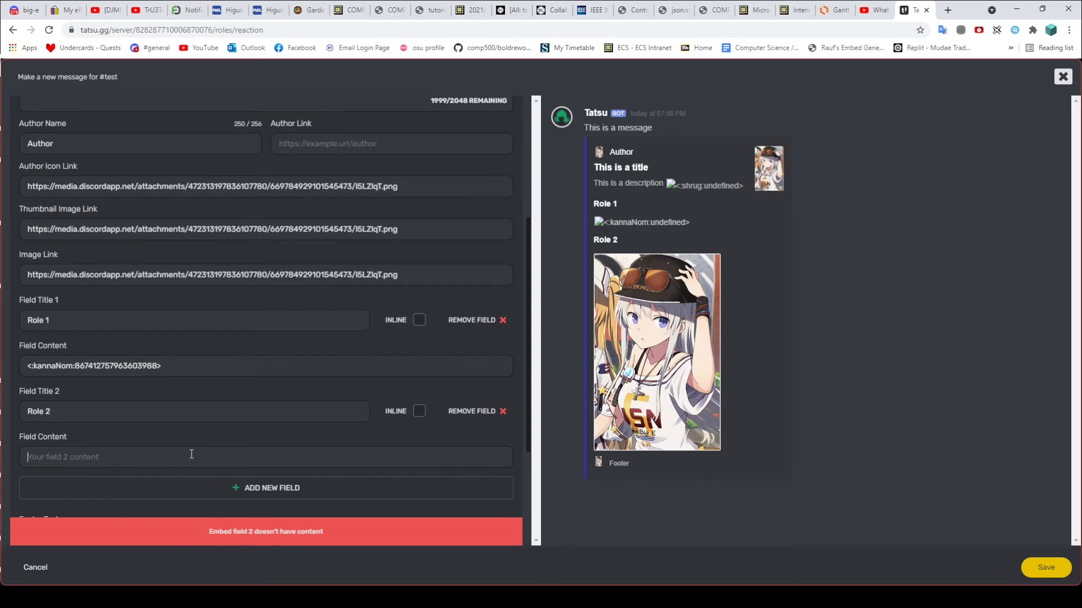
# Step: Paste the pikaThink code into the second field's content and save the embed
pyautogui.hotkey('ctrl', 'v')
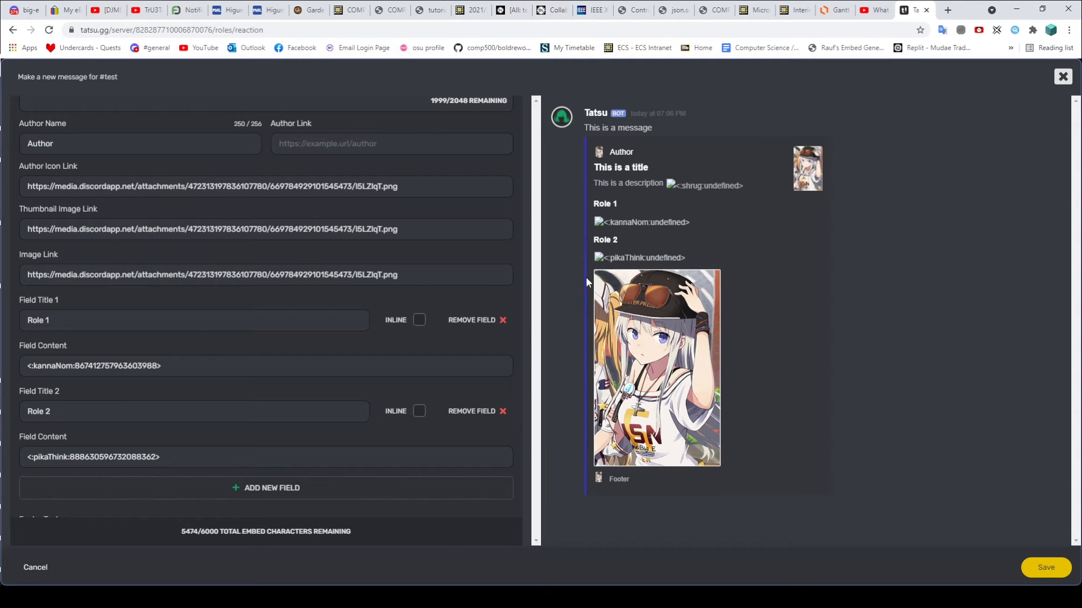
pyautogui.scroll(-3, 498, 278)
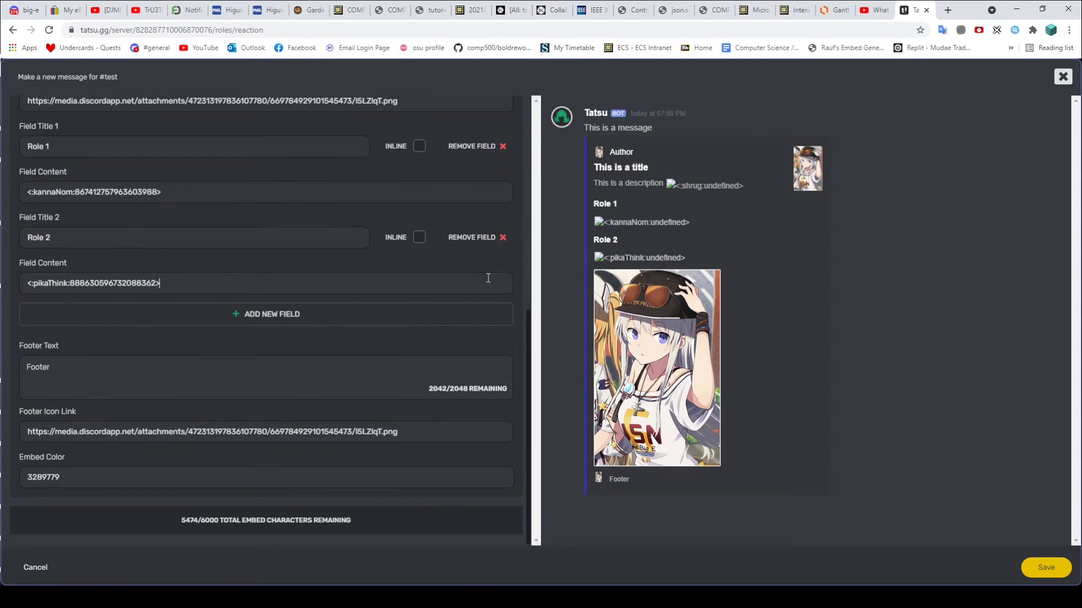
pyautogui.click(1058, 571)
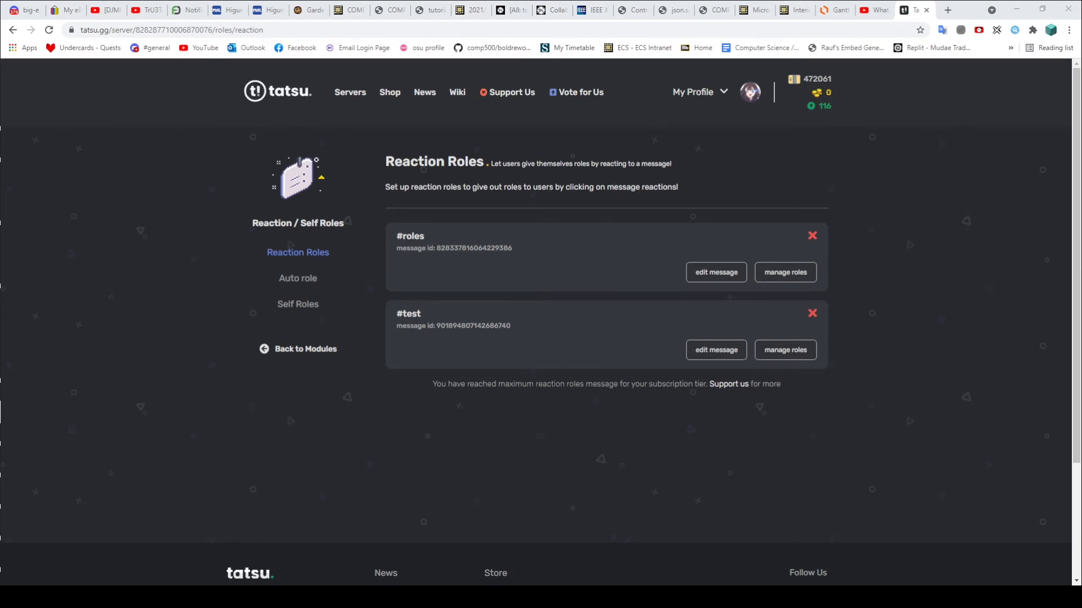
# Step: Open Discord's #test channel to view Tatsu's posted embed with its Role 1 and Role 2 fields
pyautogui.hotkey('alt', 'Tab')
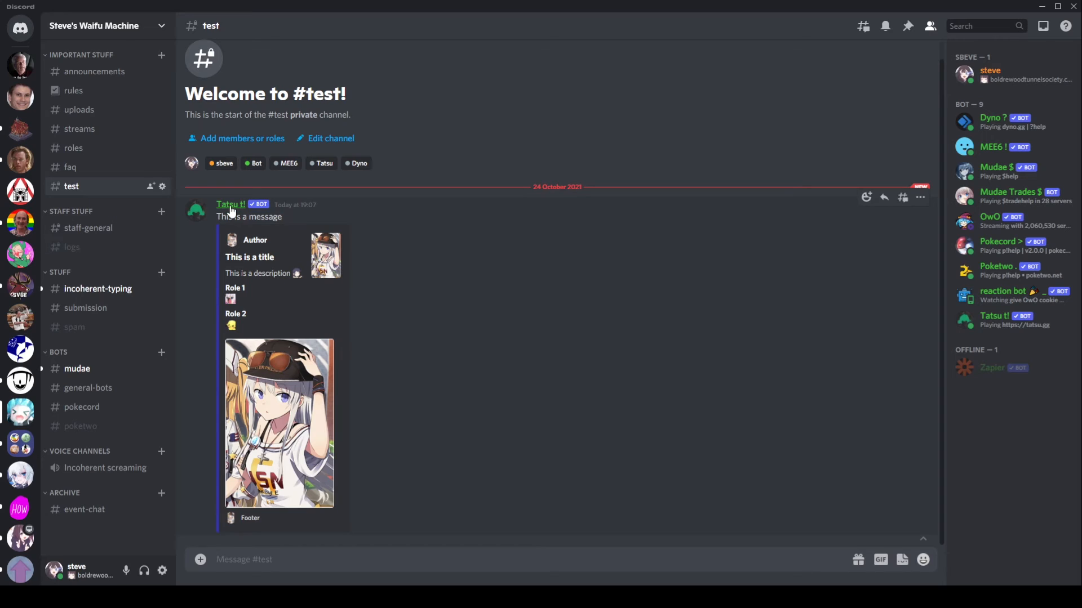
pyautogui.tripleClick(251, 217)
pyautogui.click(327, 209)
pyautogui.click(75, 150)
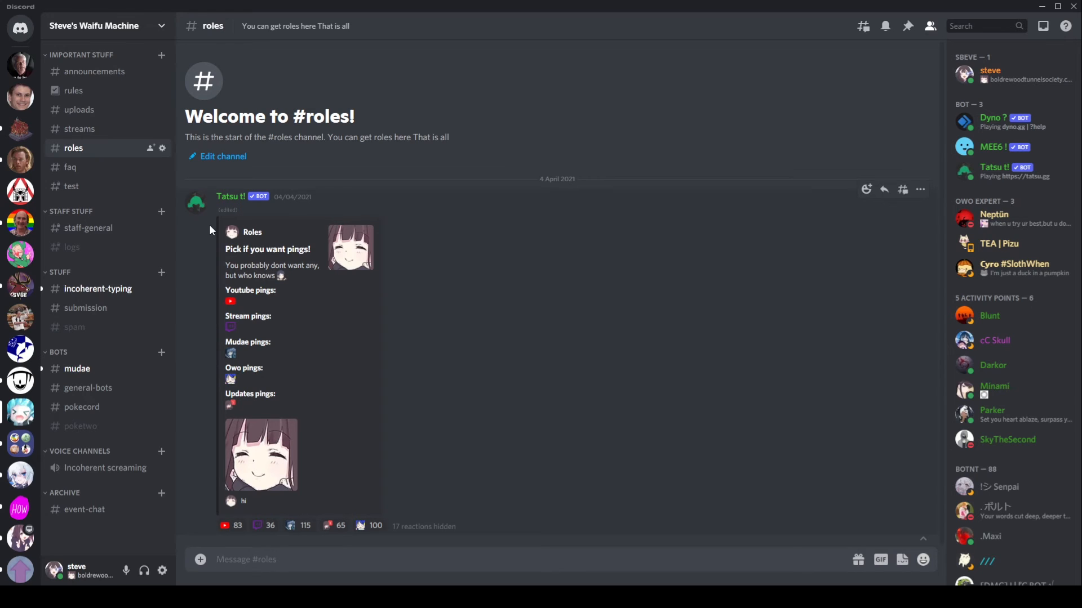
pyautogui.click(72, 187)
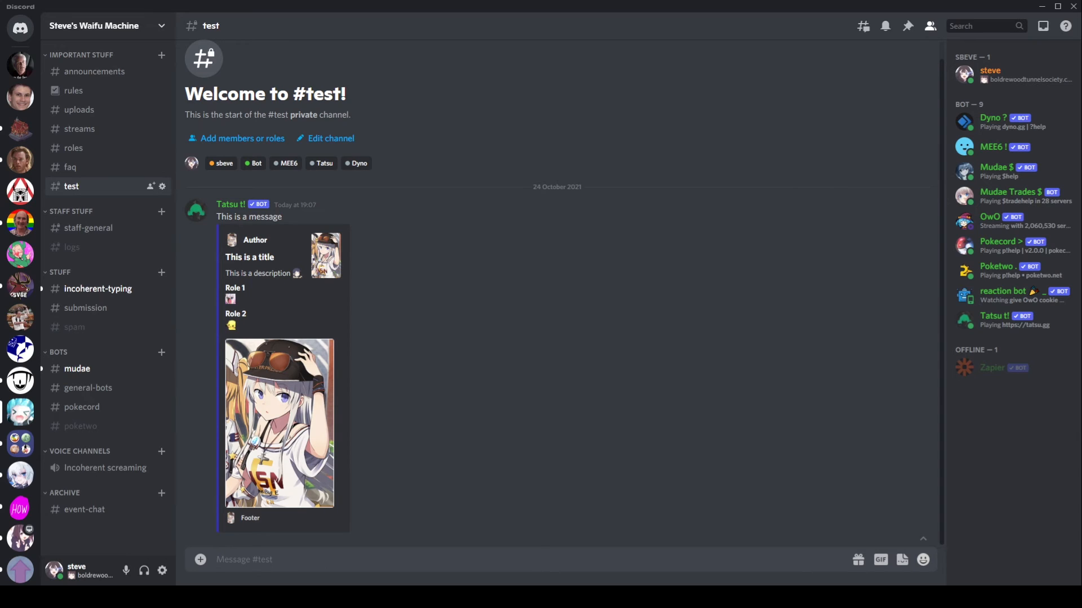
pyautogui.click(296, 597)
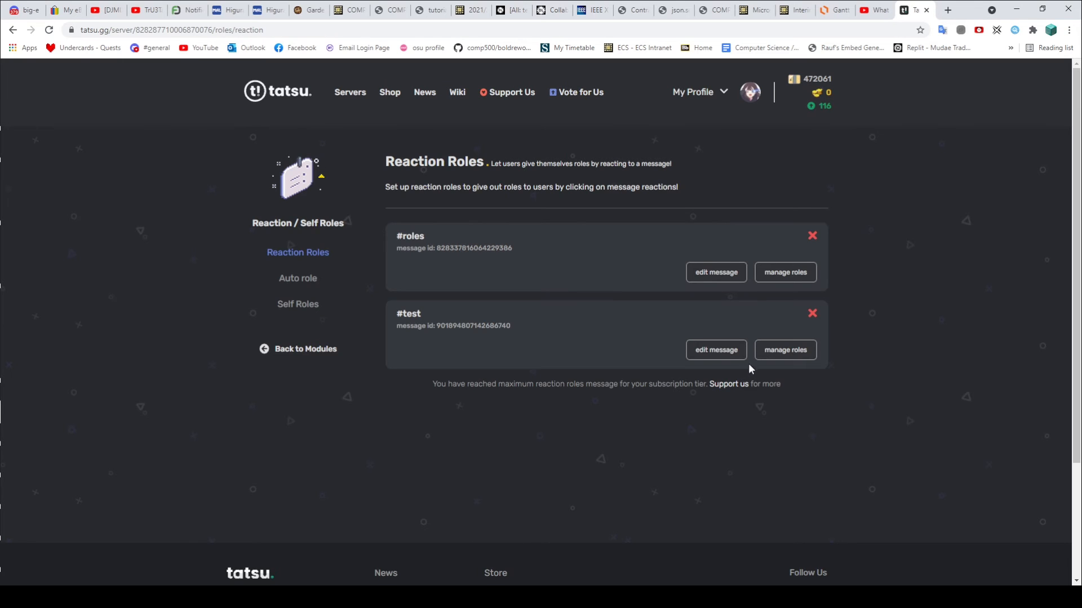
pyautogui.click(764, 353)
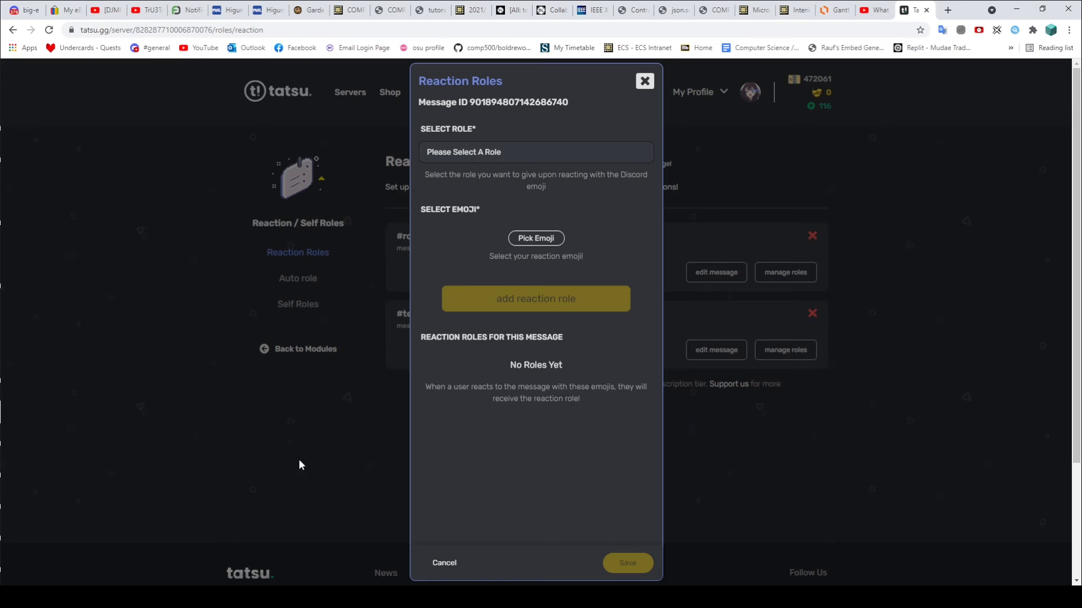
pyautogui.click(225, 597)
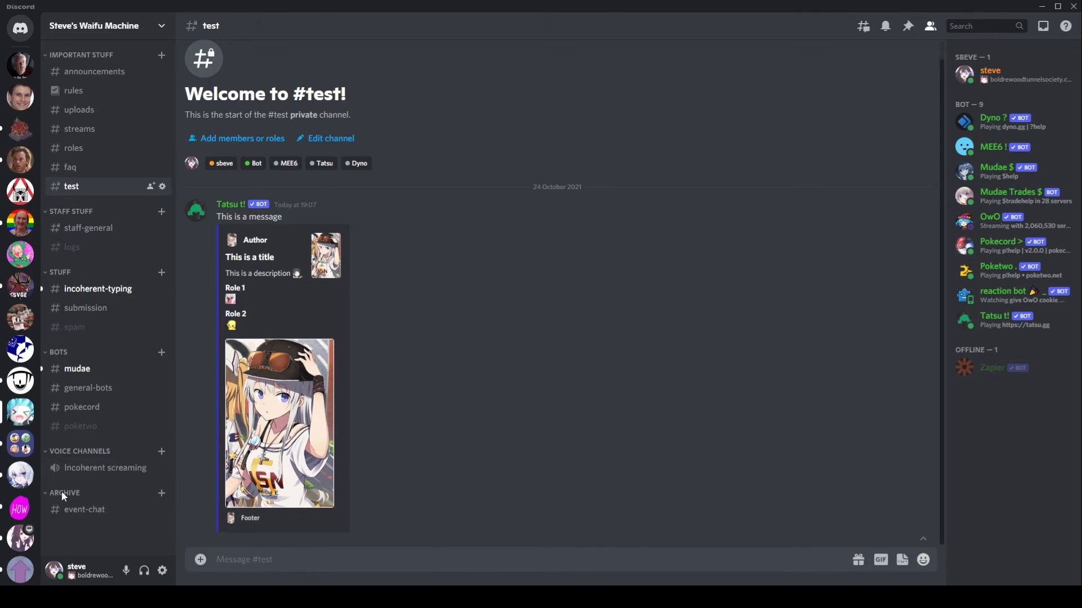
# Step: Create a new server role named nom in the server's role settings
pyautogui.rightClick(20, 412)
pyautogui.moveTo(67, 420)
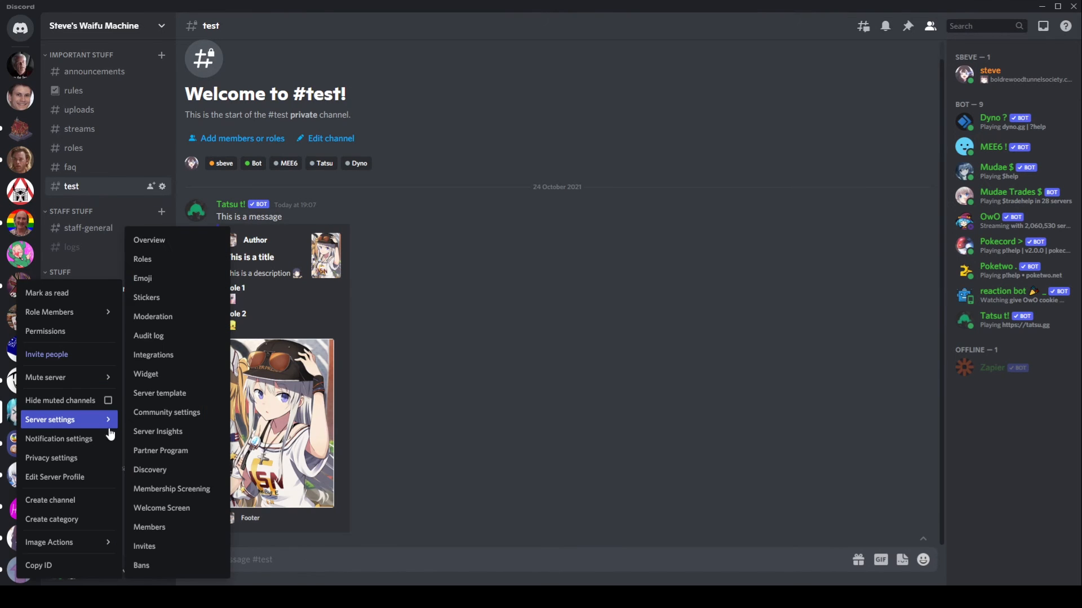
pyautogui.click(176, 261)
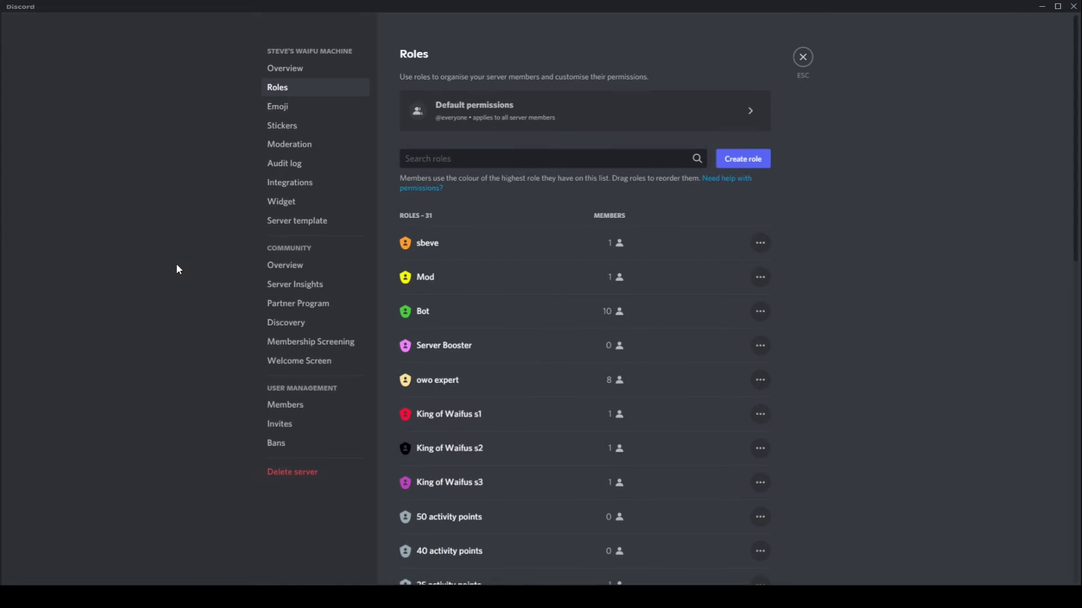
pyautogui.click(741, 160)
pyautogui.hotkey('ctrl', 'a')
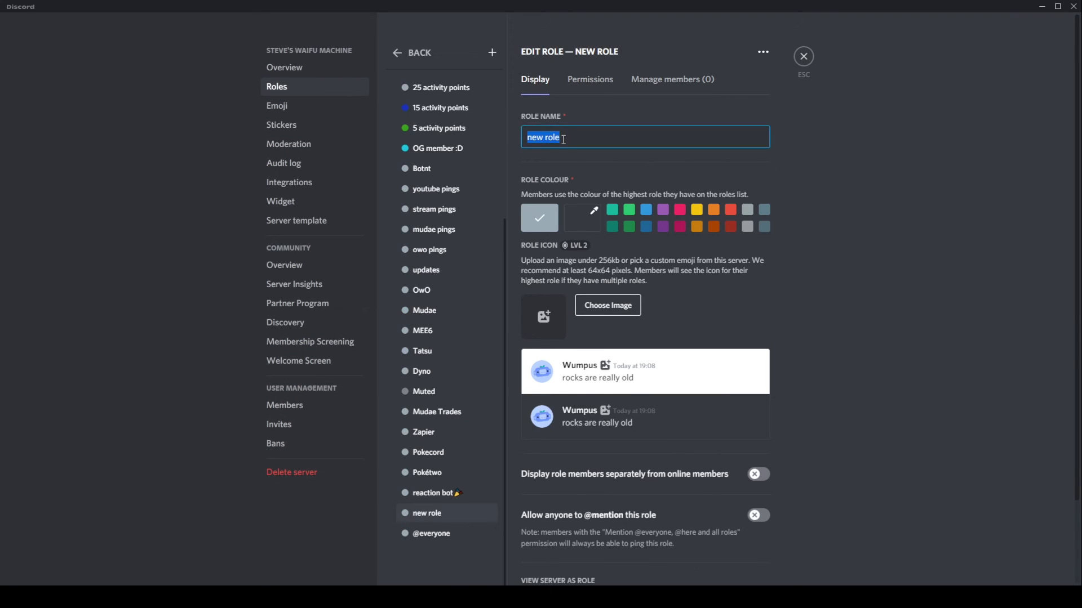
pyautogui.write('nom')
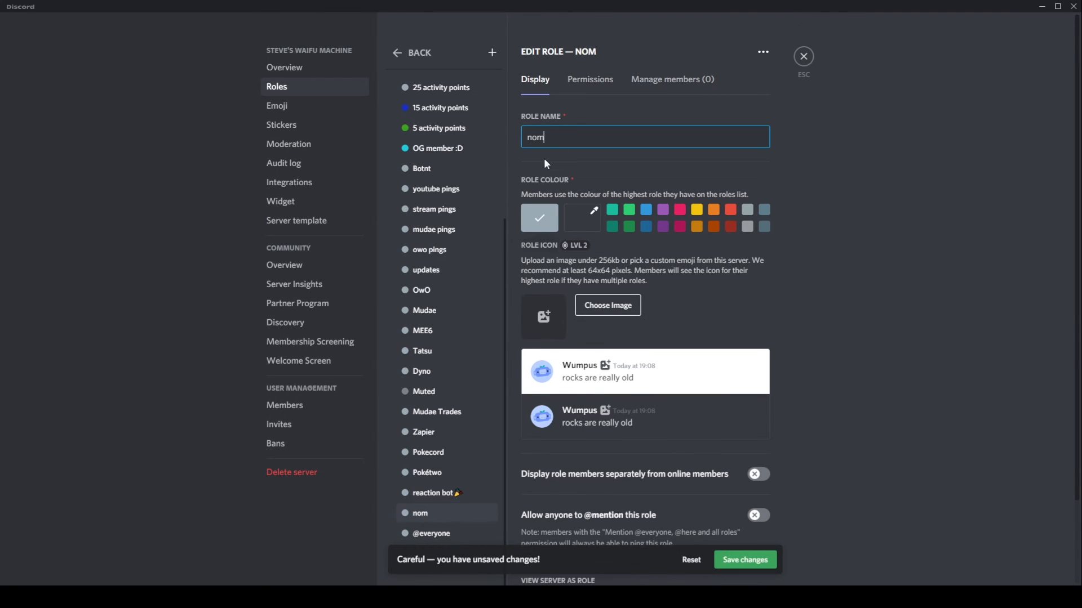
pyautogui.scroll(-2, 596, 338)
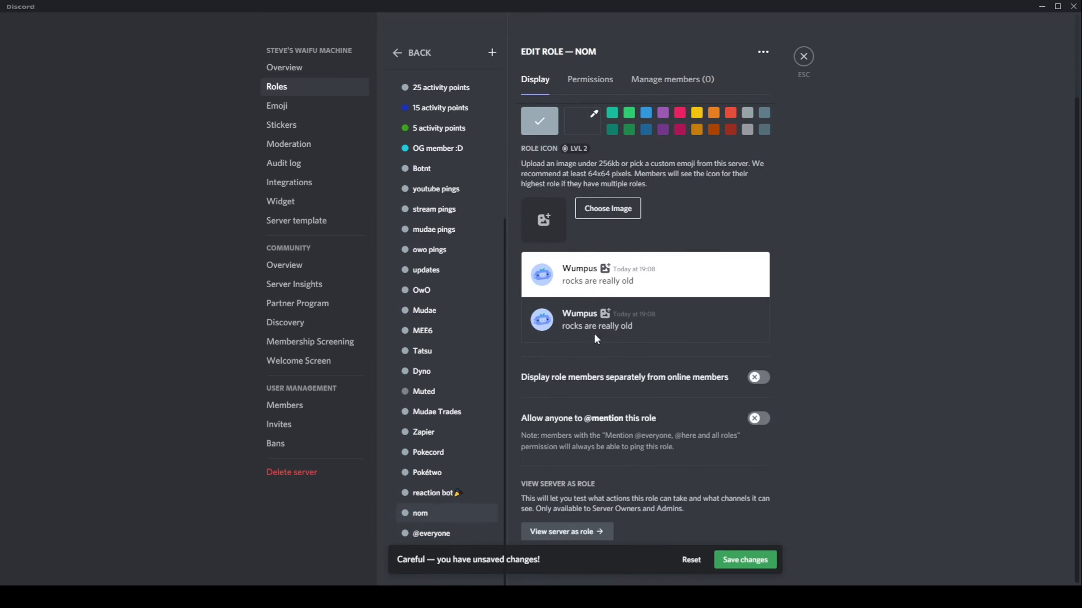
# Step: Add a second role named pikachu, save both roles, and return to #test
pyautogui.click(492, 53)
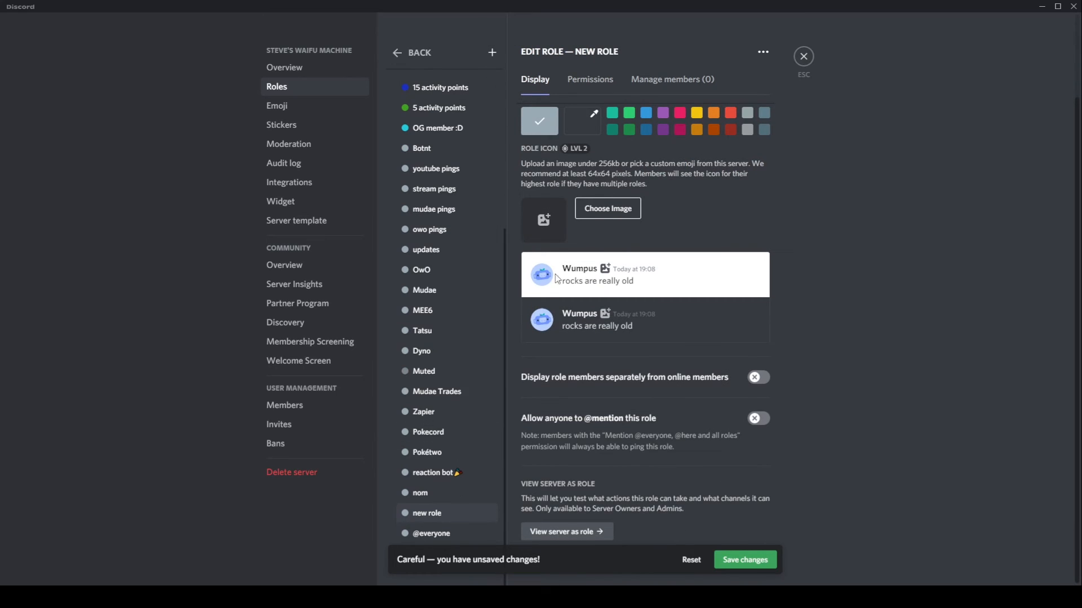
pyautogui.scroll(2, 558, 279)
pyautogui.tripleClick(569, 132)
pyautogui.write('pikachu')
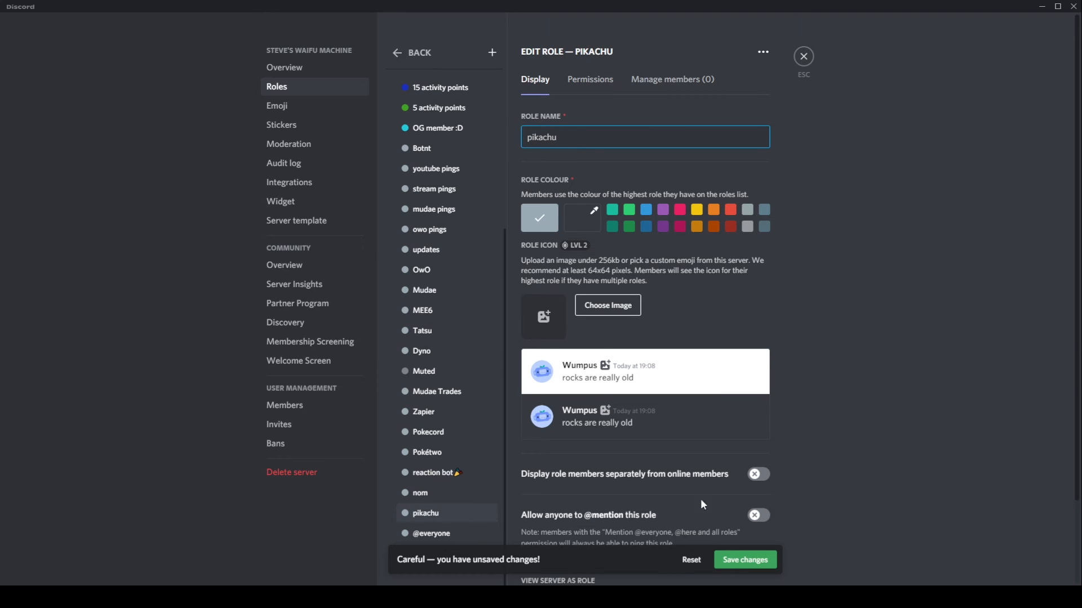
pyautogui.click(745, 559)
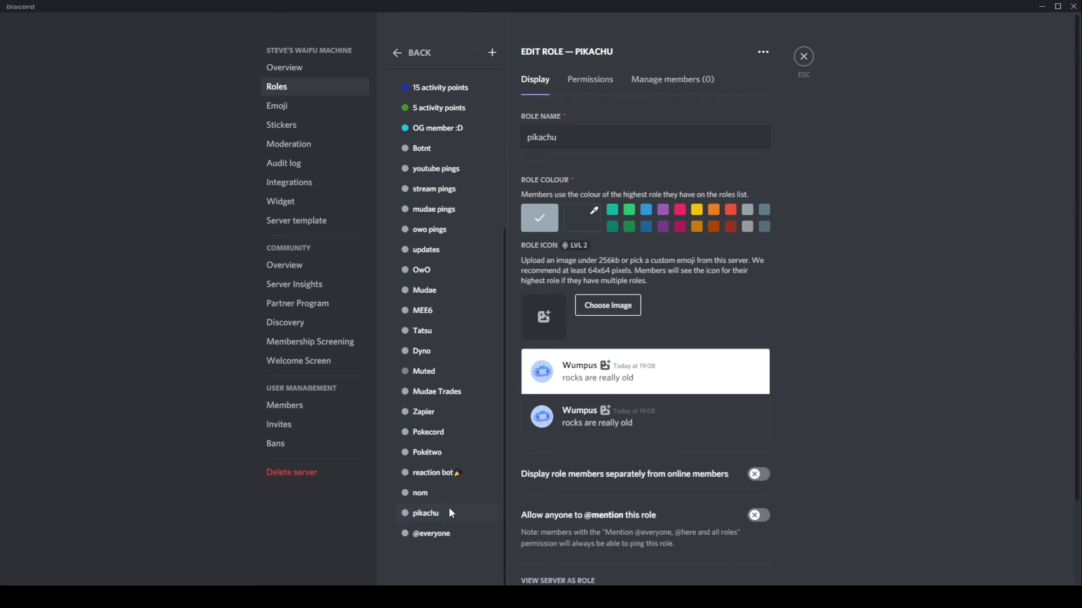
pyautogui.click(812, 55)
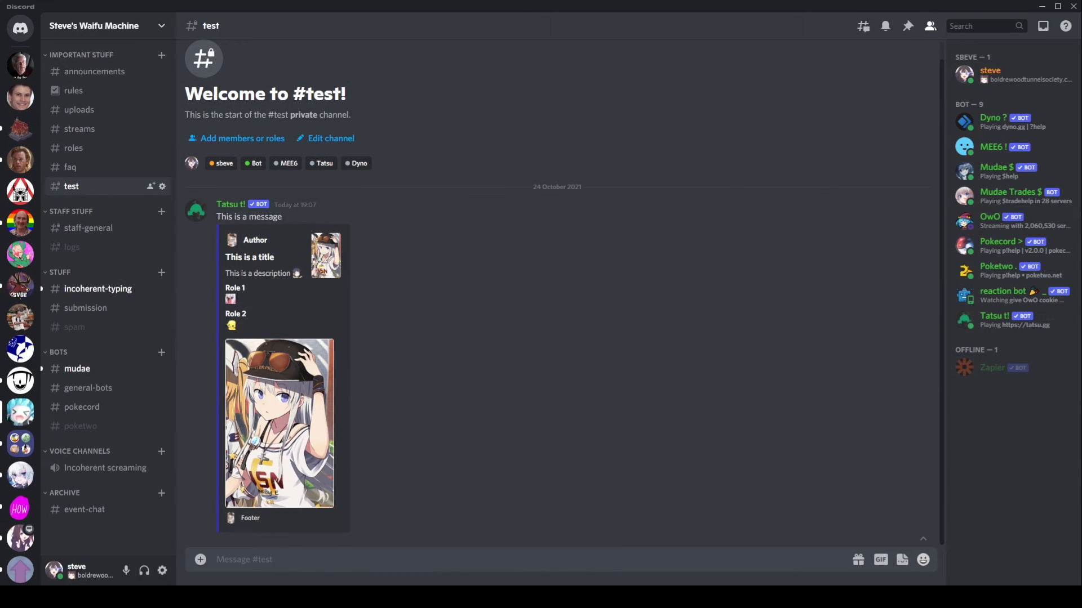
# Step: Dismiss the Phantom Feast popup and reopen reaction-role setup for the #test message
pyautogui.hotkey('alt', 'Tab')
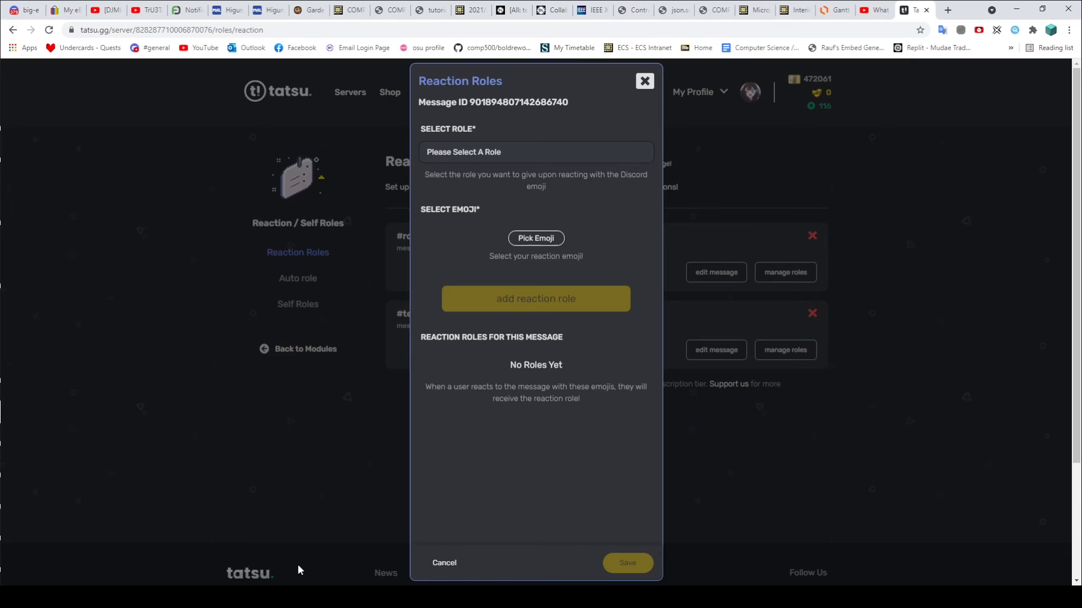
pyautogui.click(526, 152)
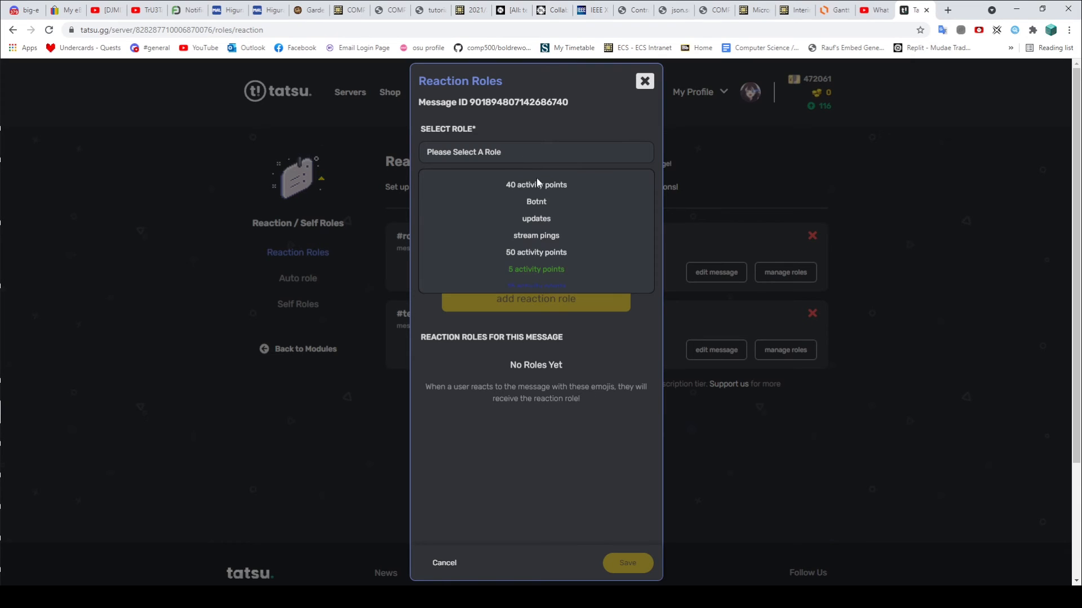
pyautogui.scroll(-6, 558, 212)
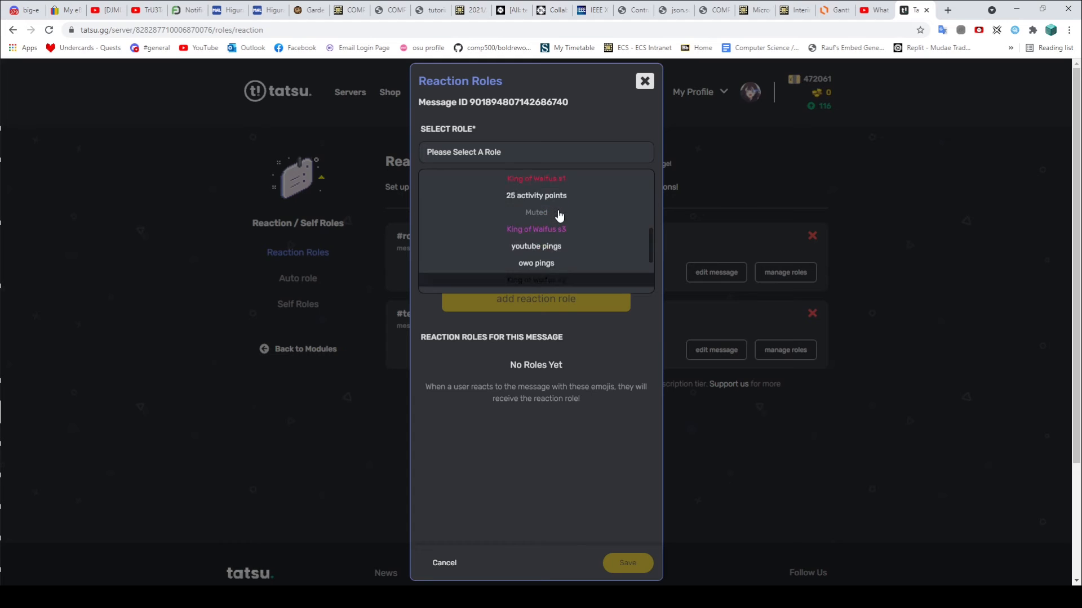
pyautogui.scroll(1, 563, 231)
pyautogui.scroll(5, 570, 242)
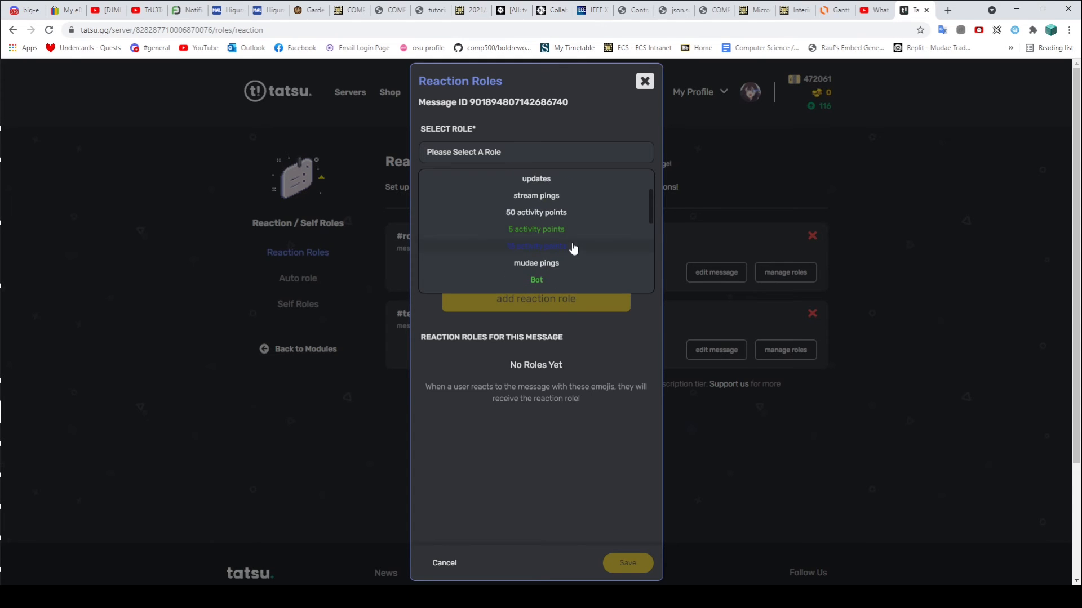
pyautogui.scroll(2, 573, 248)
pyautogui.click(644, 80)
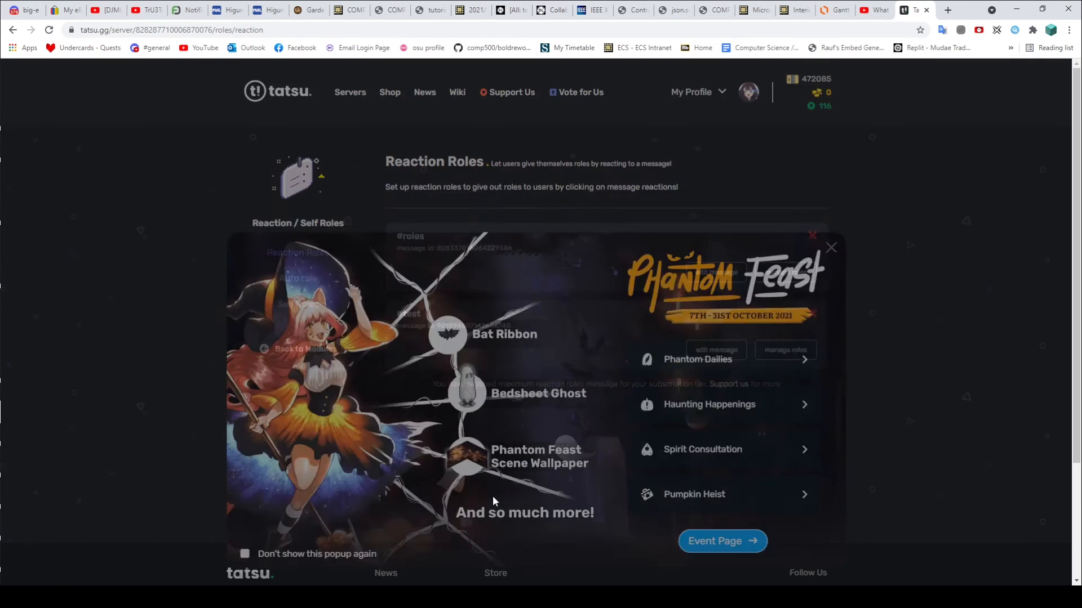
pyautogui.click(828, 170)
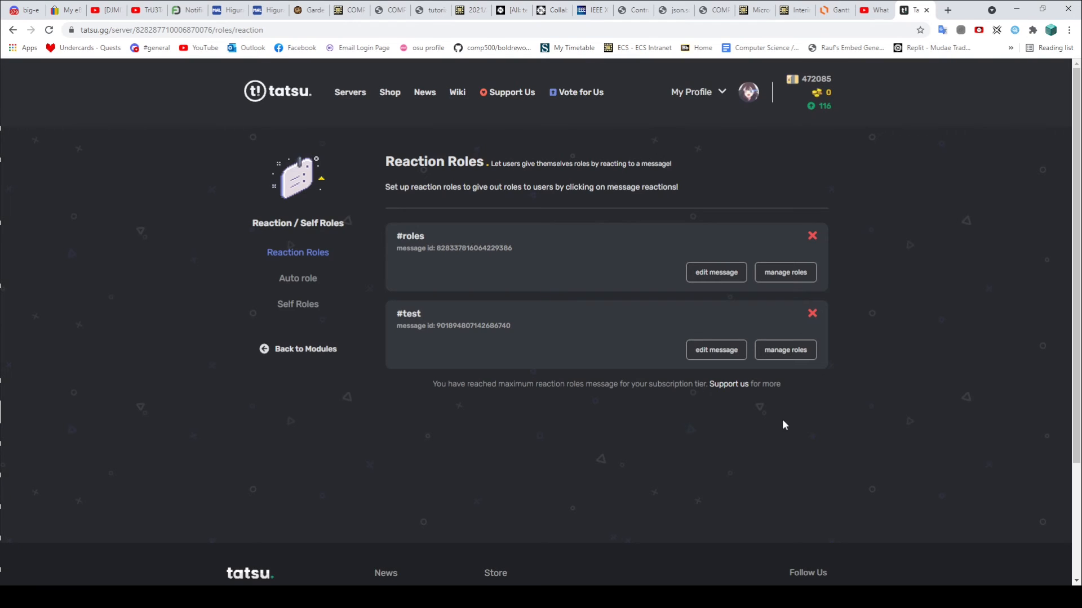
pyautogui.click(784, 350)
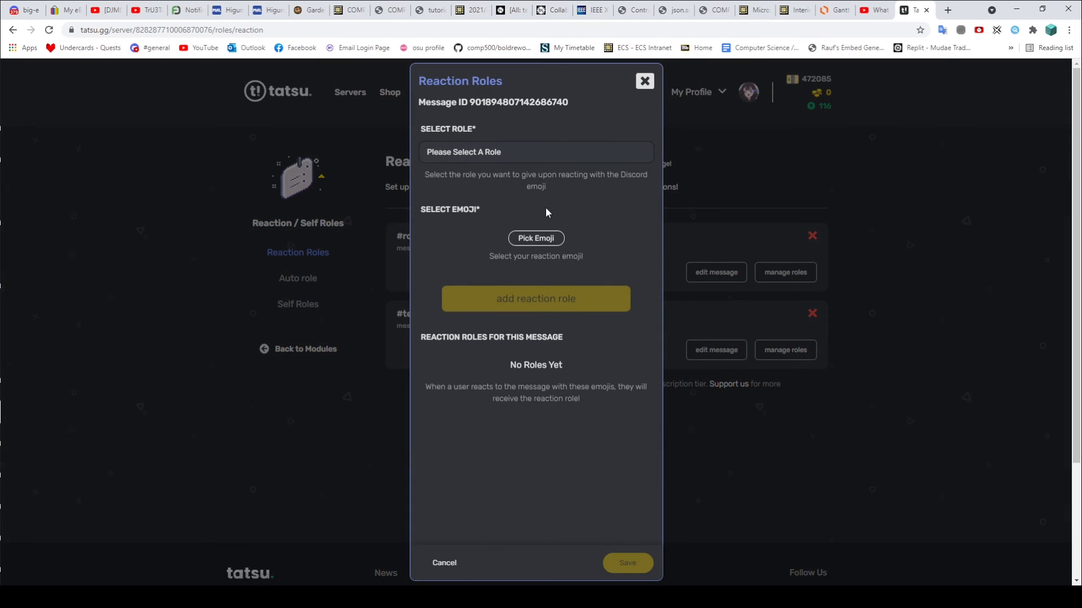
# Step: Link a custom emoji to the nom role as a reaction role
pyautogui.click(493, 153)
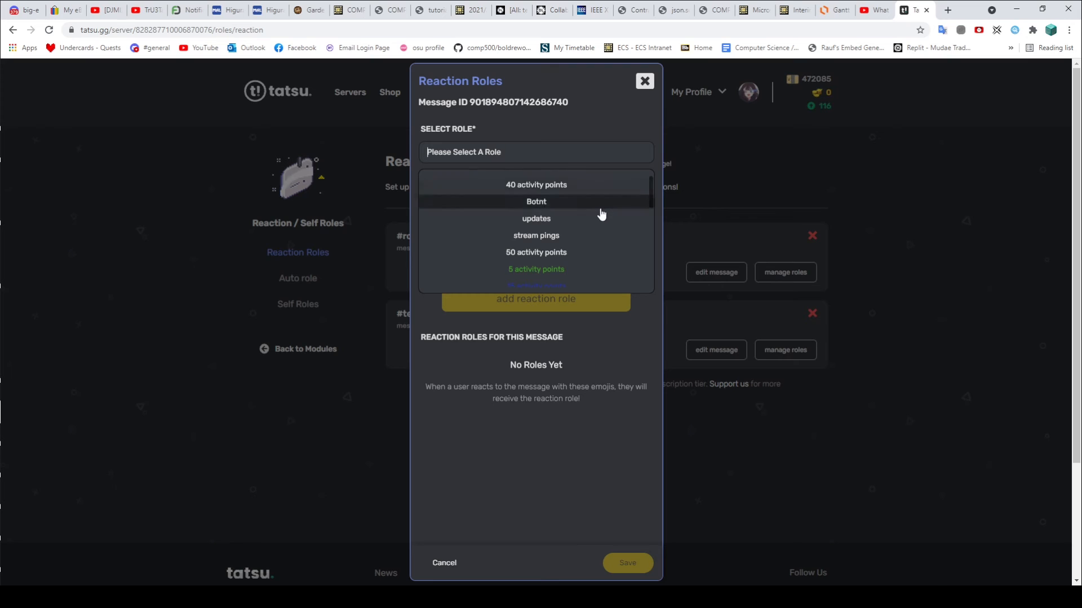
pyautogui.scroll(-5, 600, 213)
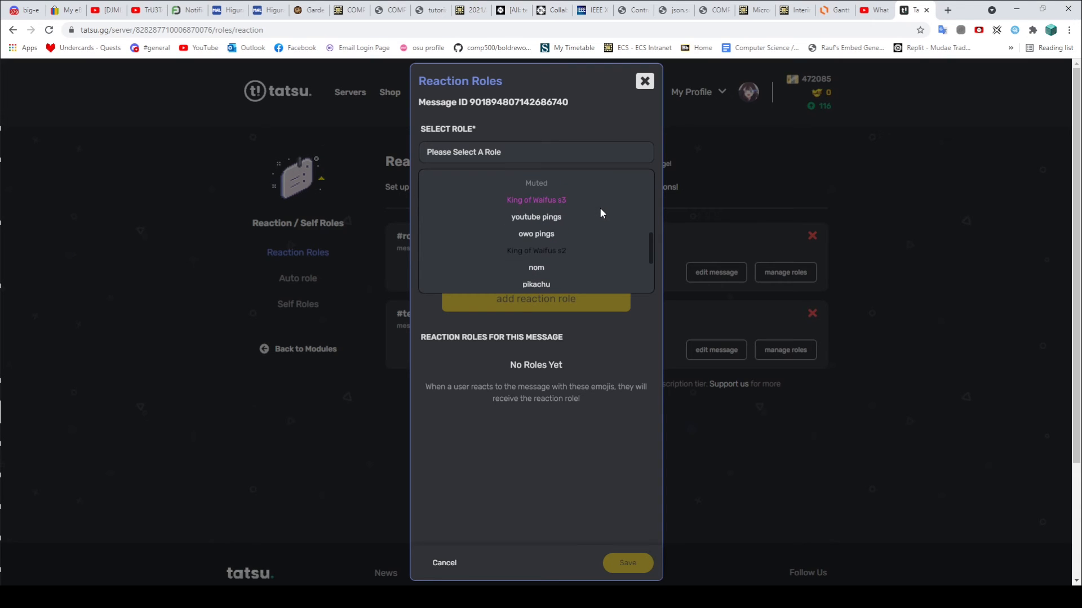
pyautogui.scroll(-3, 598, 214)
pyautogui.click(543, 195)
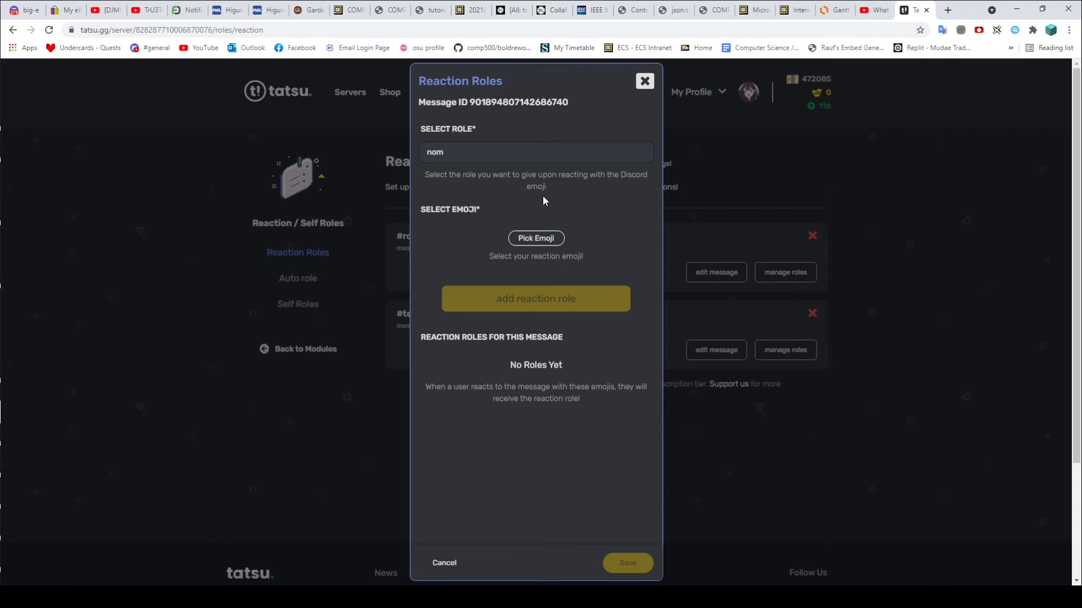
pyautogui.click(541, 239)
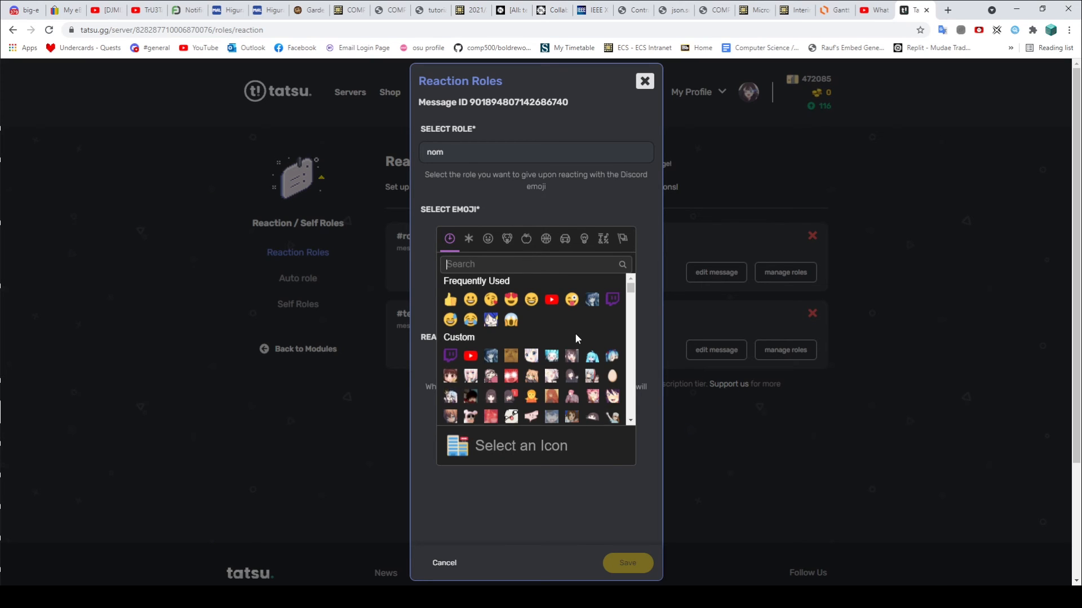
pyautogui.scroll(-2, 574, 334)
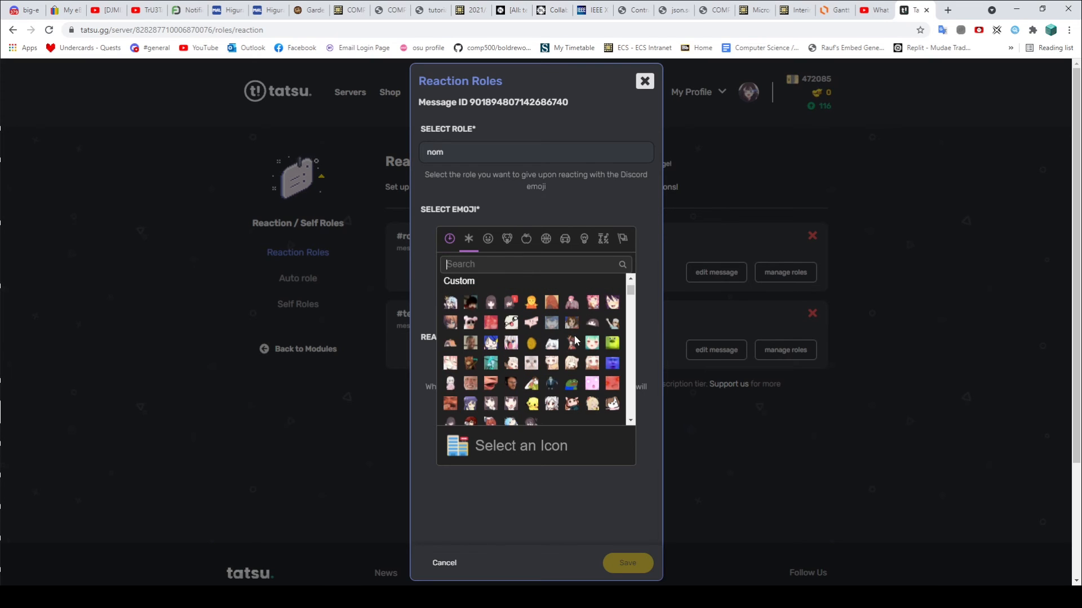
pyautogui.click(510, 343)
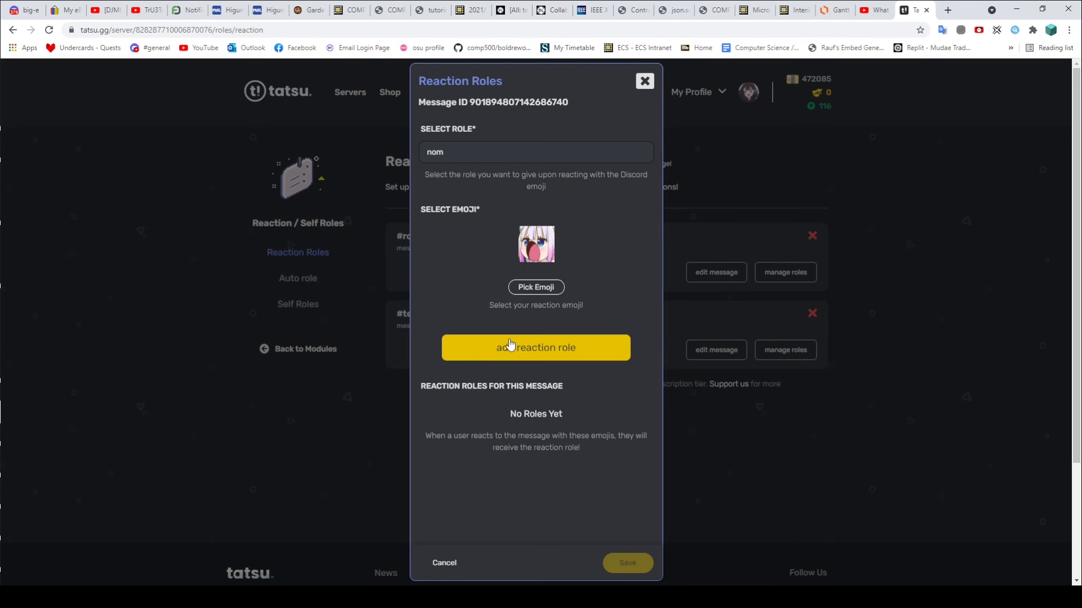
pyautogui.click(552, 342)
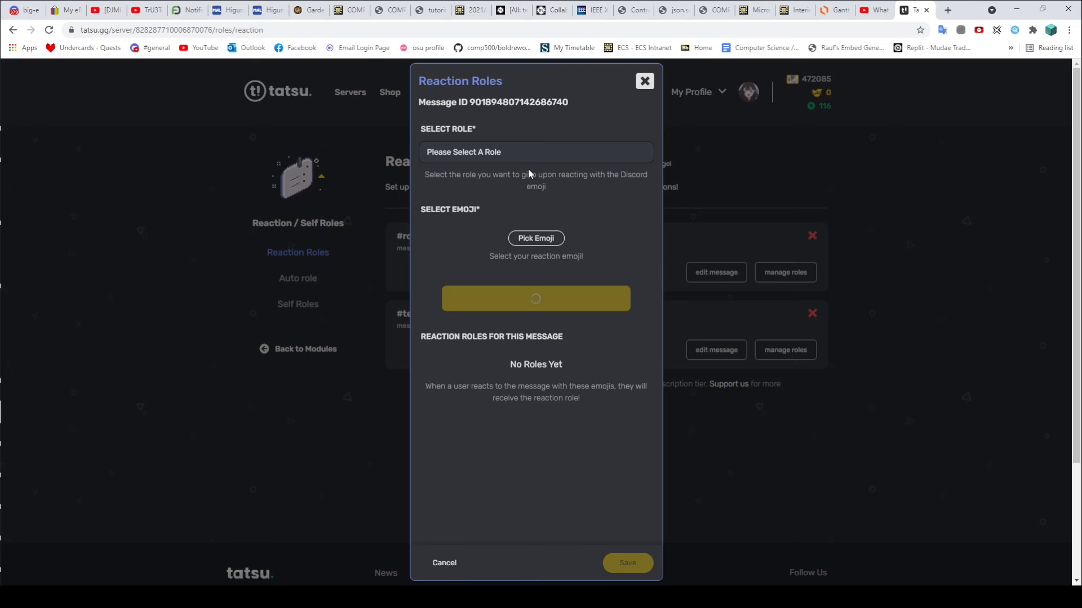
# Step: Link the pikachu emoji to the pikachu role and save the reaction roles
pyautogui.click(528, 153)
pyautogui.scroll(-3, 568, 234)
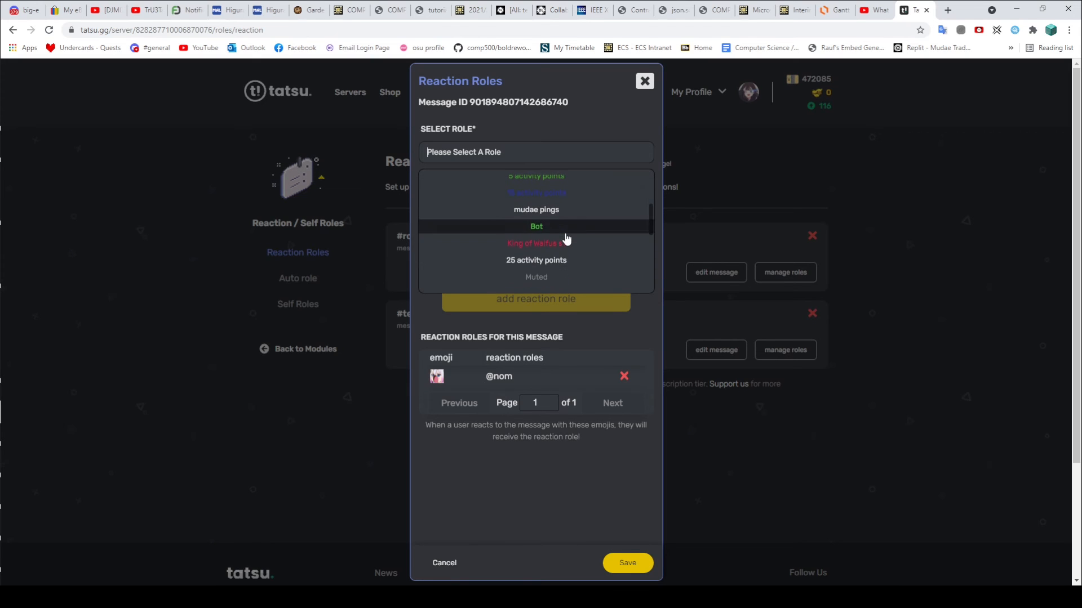
pyautogui.scroll(-3, 567, 239)
pyautogui.click(558, 283)
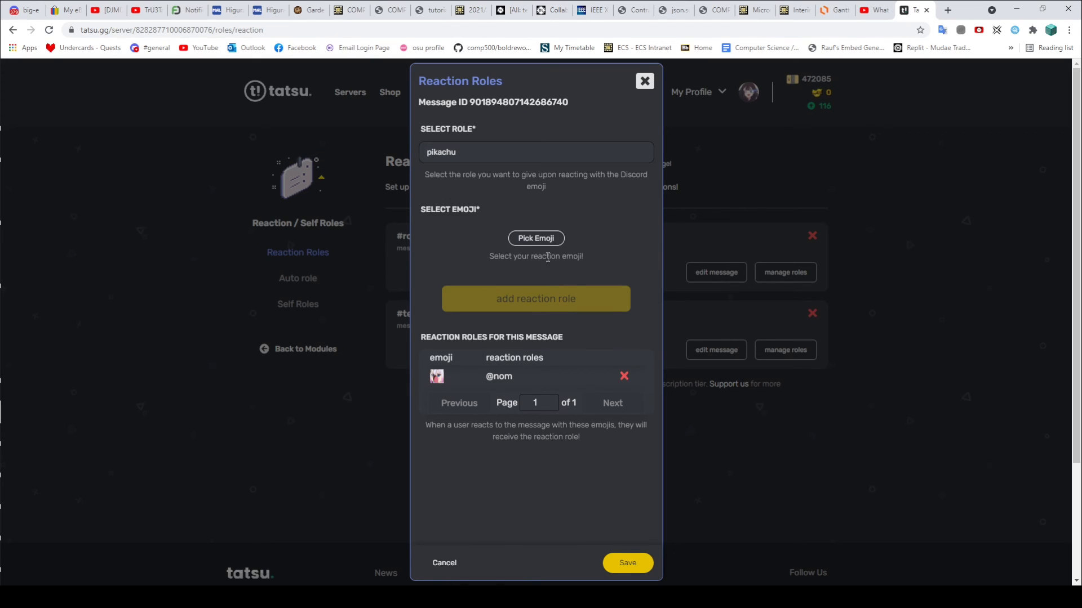
pyautogui.click(539, 238)
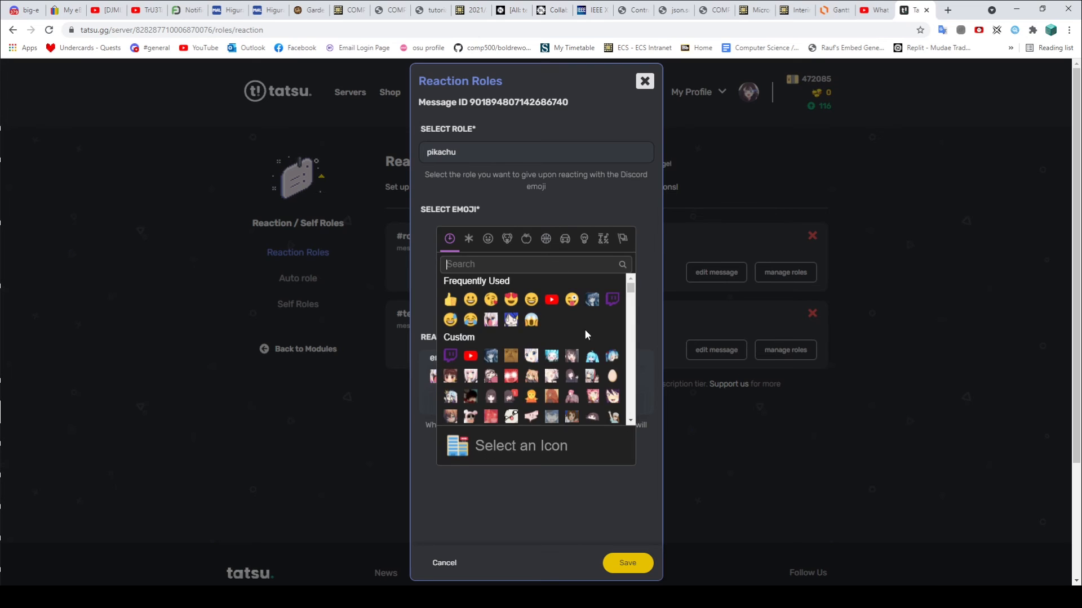
pyautogui.scroll(-3, 585, 334)
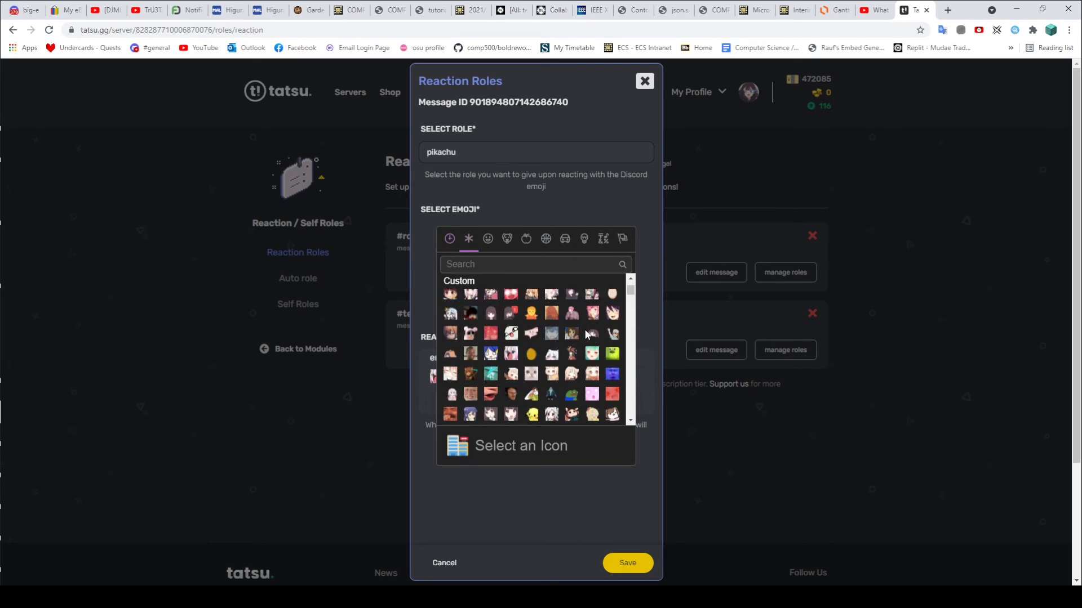
pyautogui.click(530, 405)
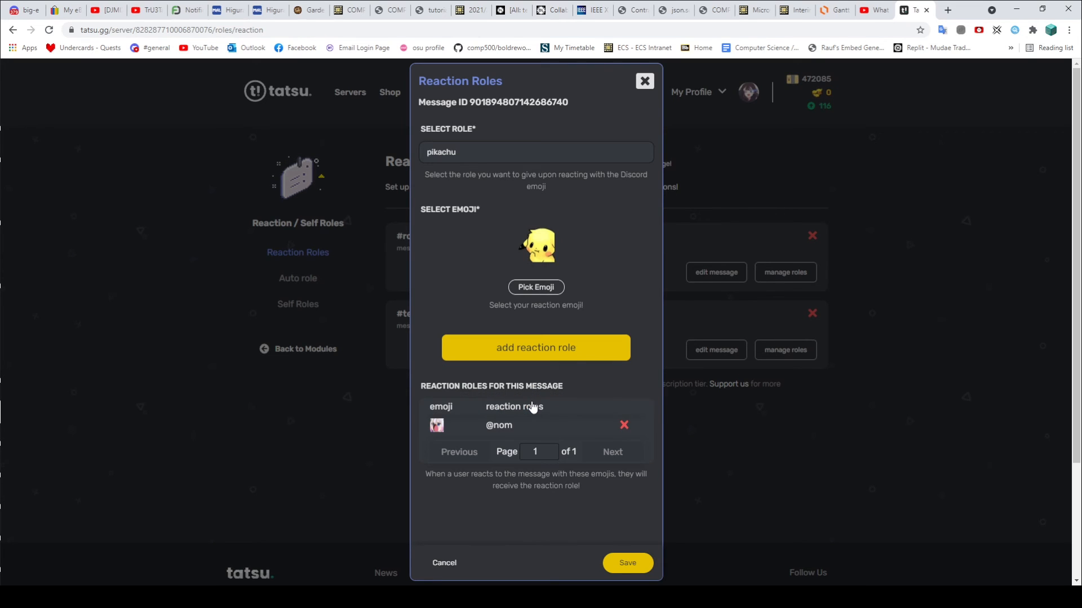
pyautogui.click(545, 346)
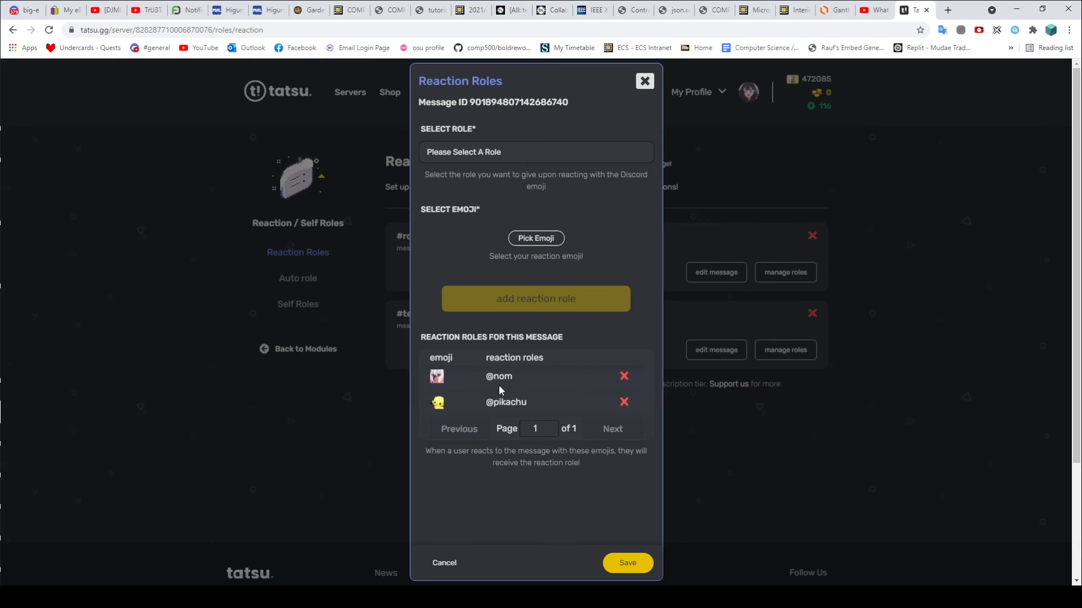
pyautogui.click(632, 564)
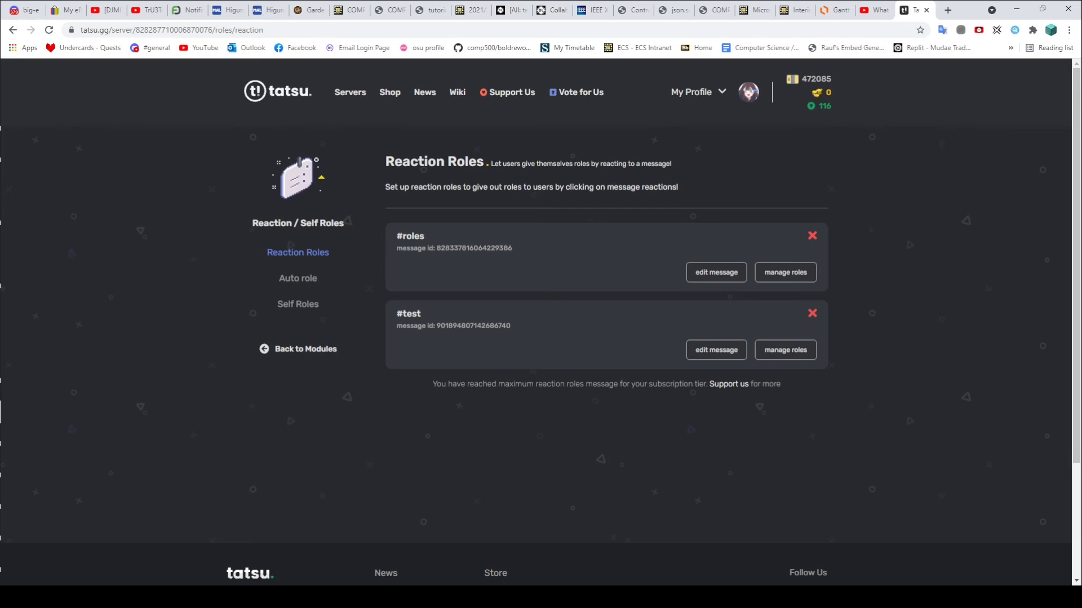
# Step: React with both emojis on the #test embed and confirm the nom and pikachu roles appear on your profile
pyautogui.click(319, 597)
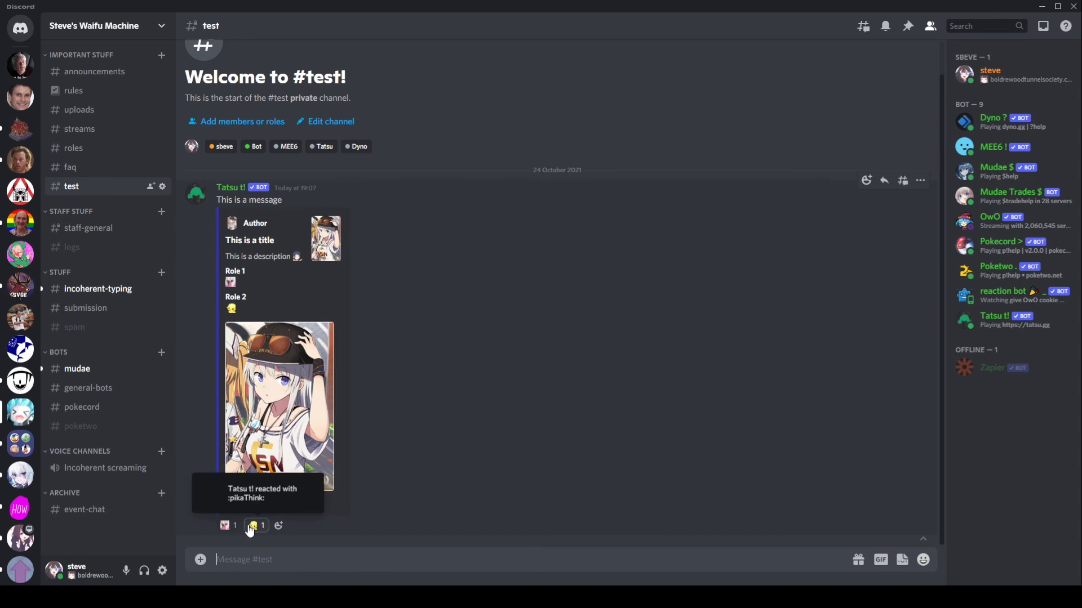
pyautogui.moveTo(227, 524)
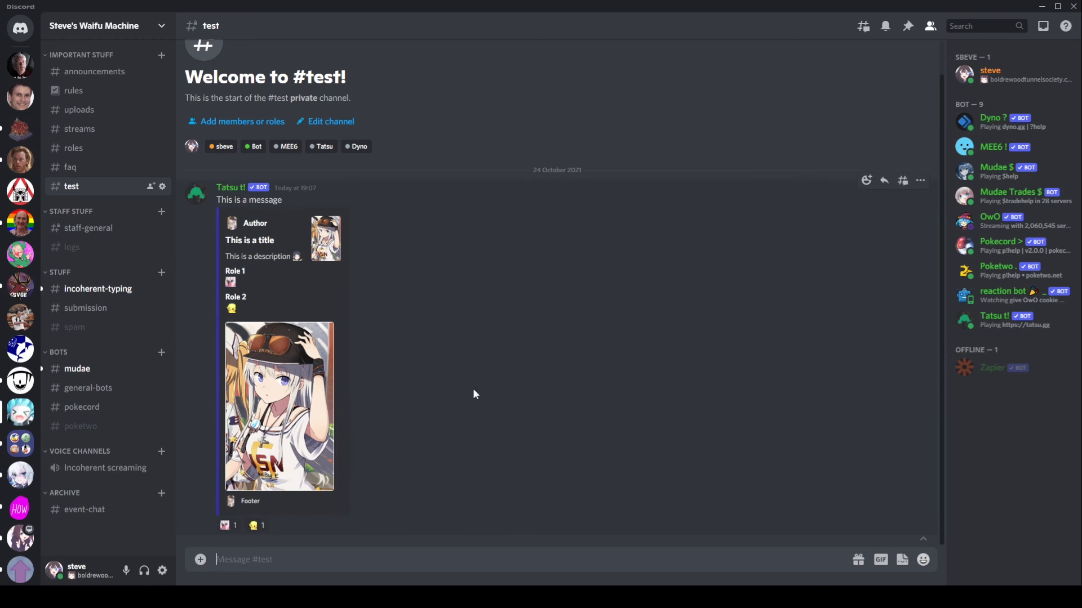
pyautogui.click(1000, 79)
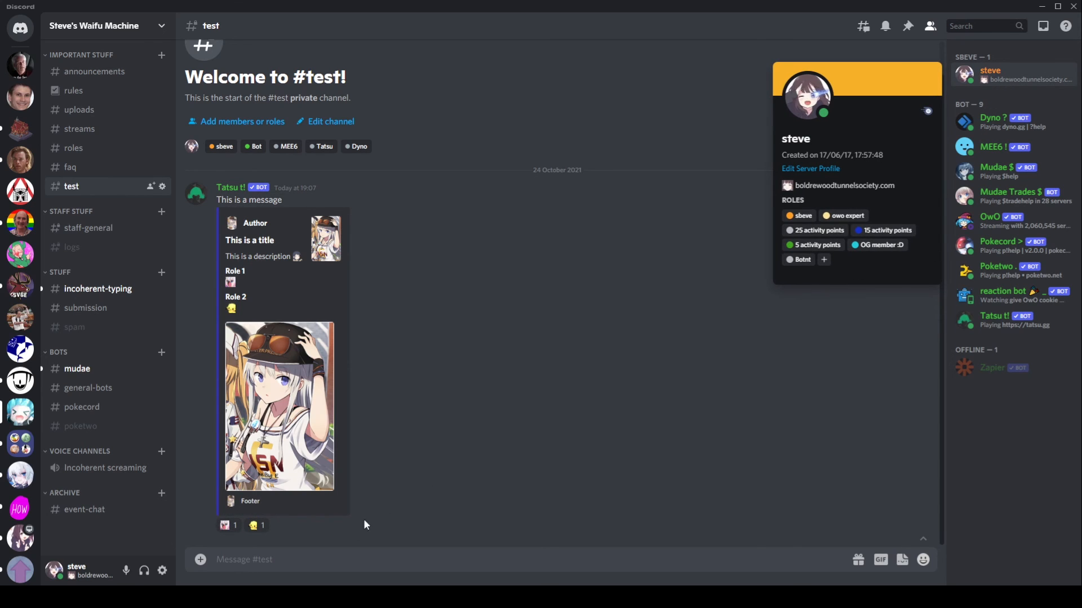
pyautogui.click(224, 526)
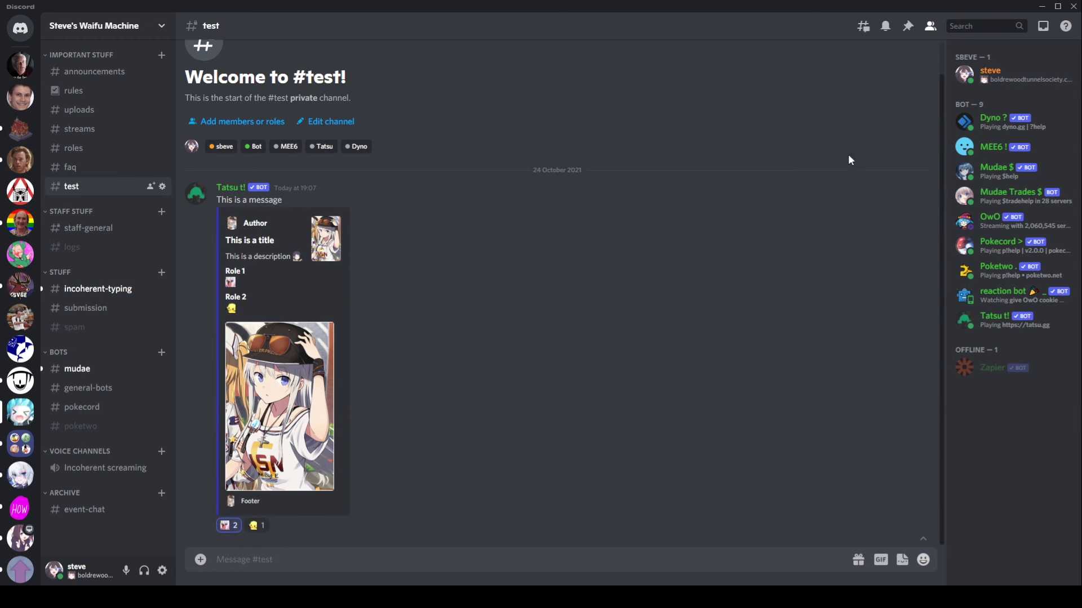
pyautogui.click(1005, 73)
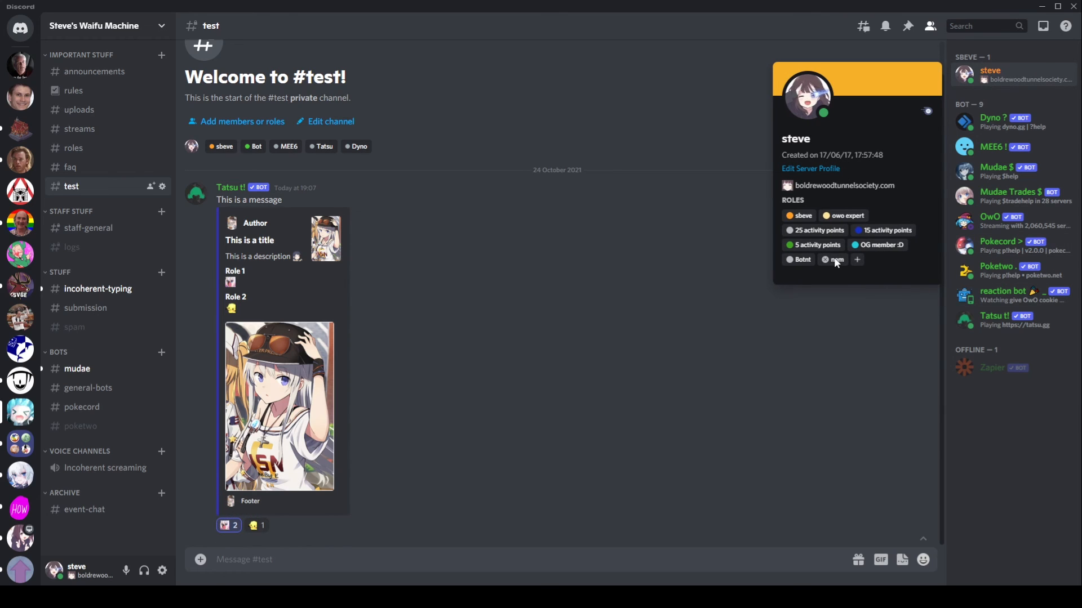
pyautogui.click(256, 525)
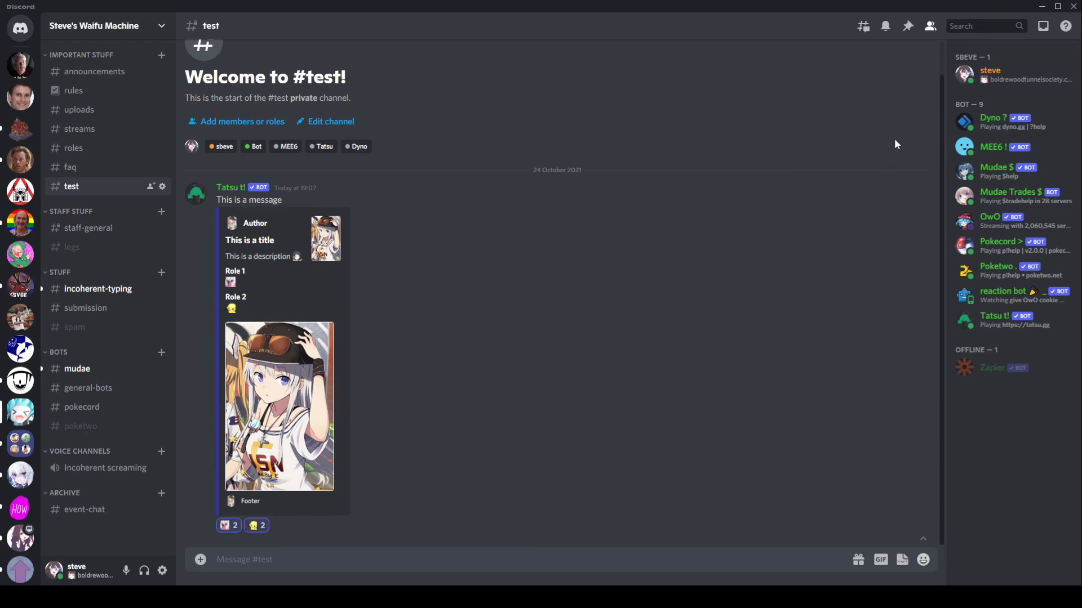
pyautogui.click(1017, 84)
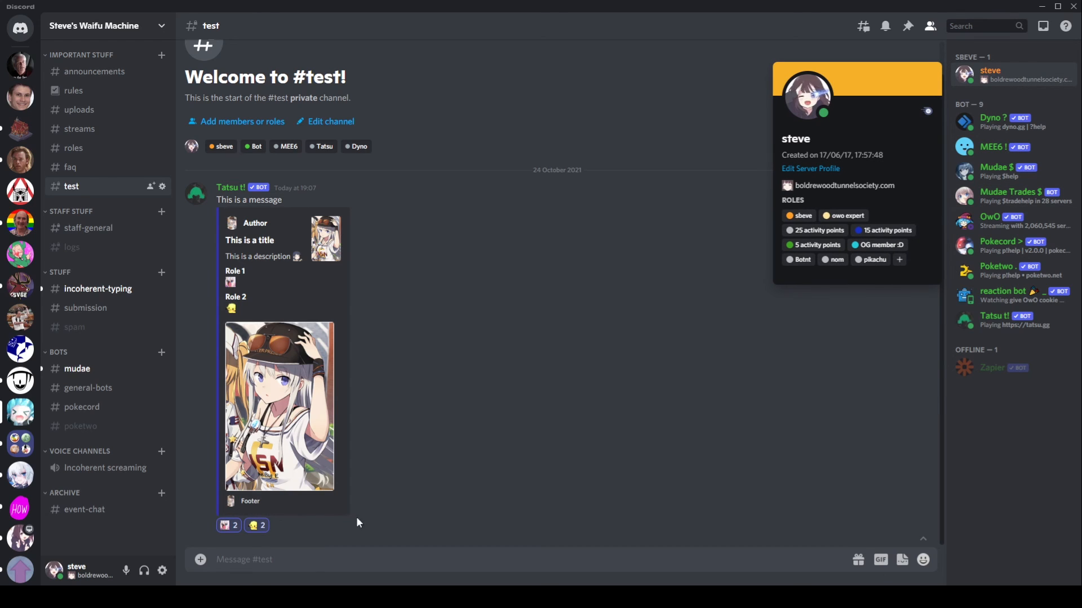
# Step: Remove both reactions and confirm the pikachu and nom roles are taken away
pyautogui.click(253, 525)
pyautogui.click(1006, 82)
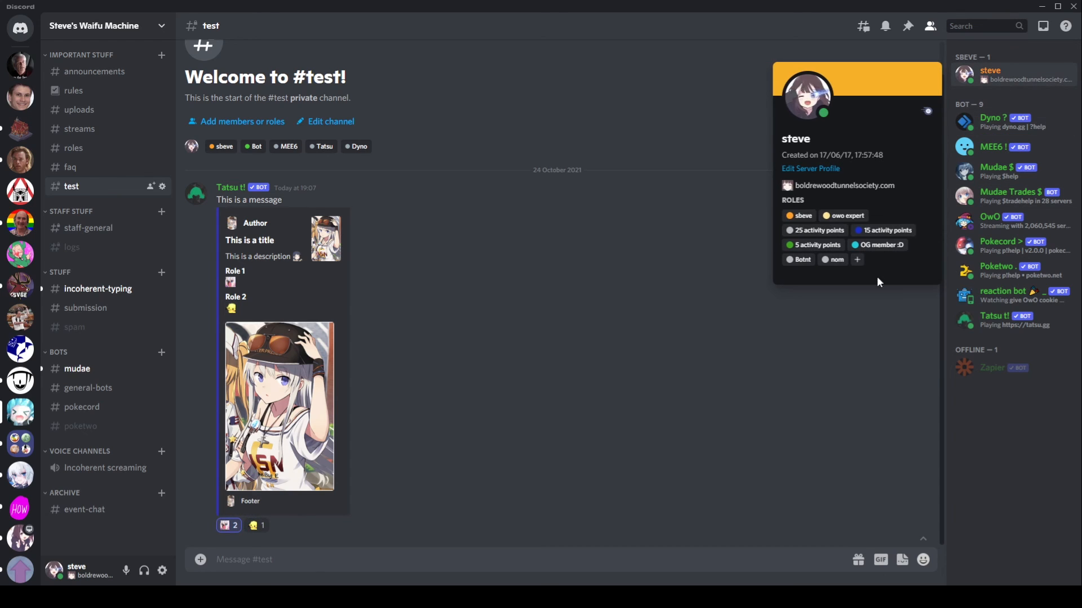
pyautogui.click(231, 527)
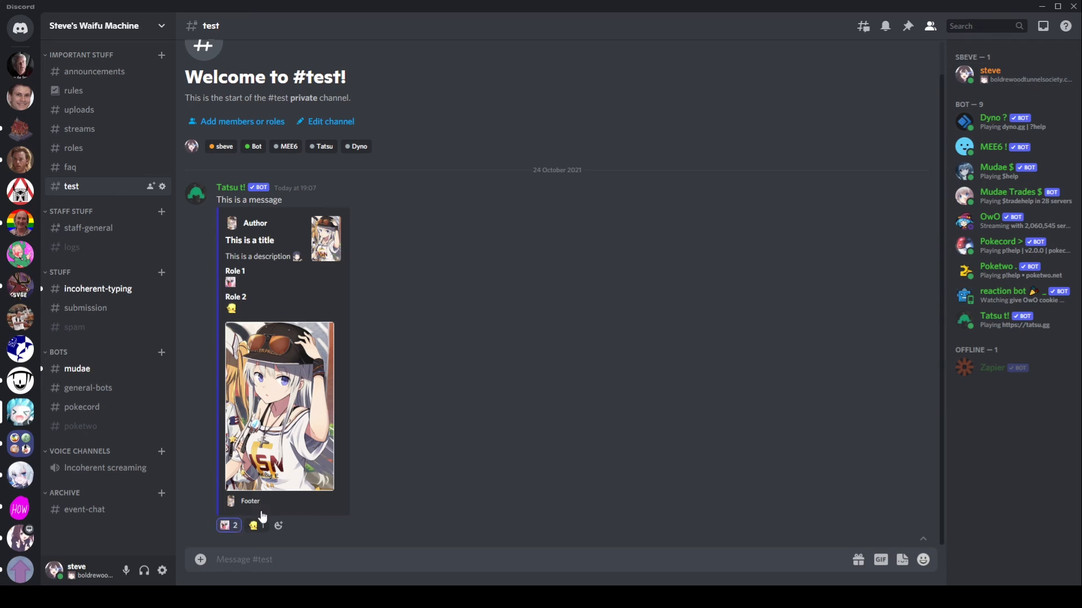
pyautogui.click(994, 83)
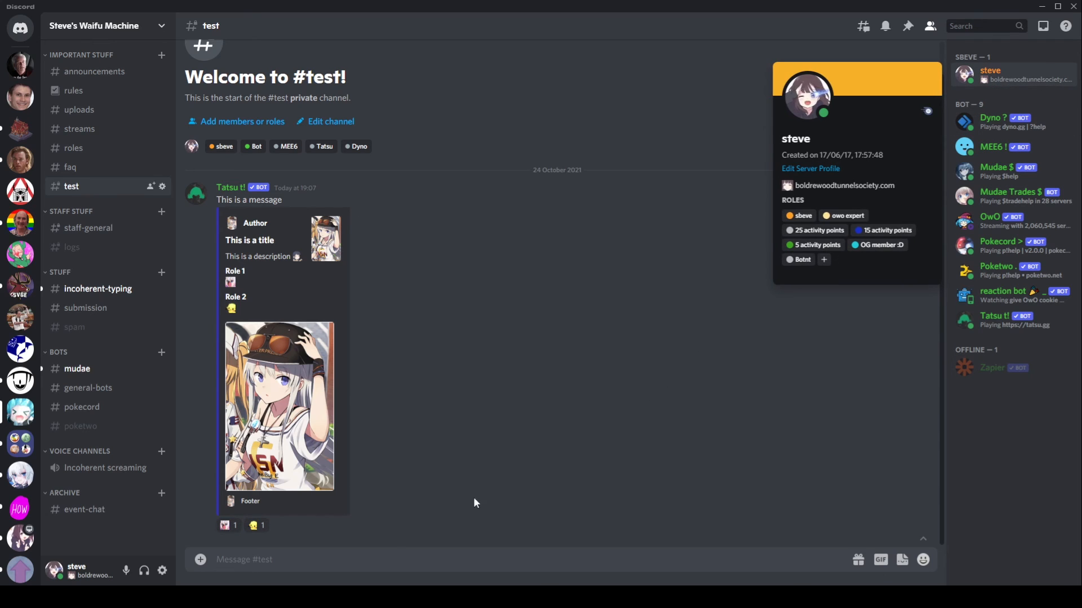
pyautogui.click(342, 568)
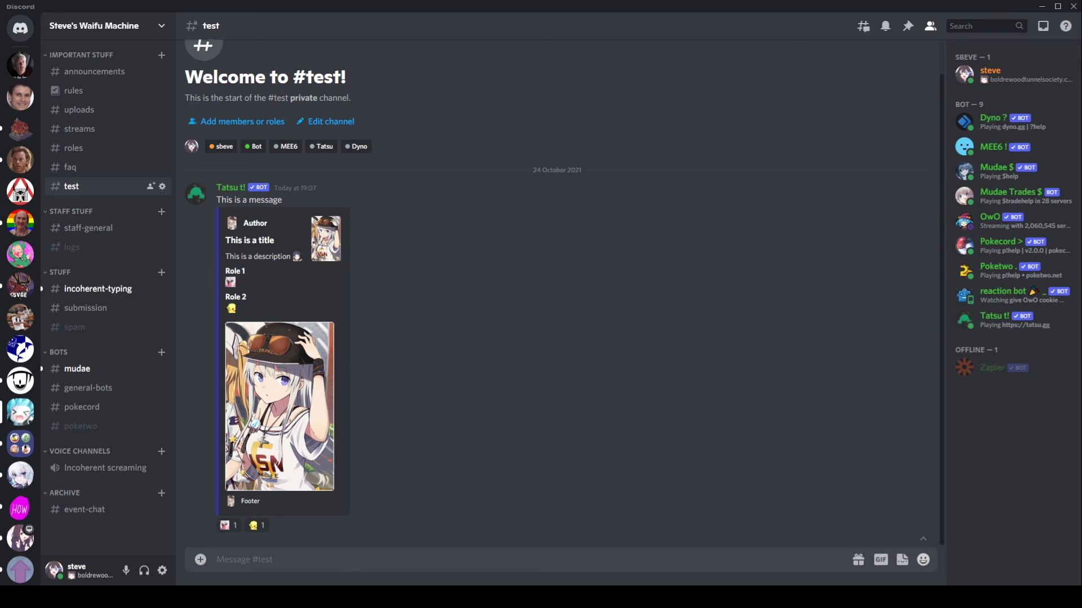
pyautogui.click(344, 597)
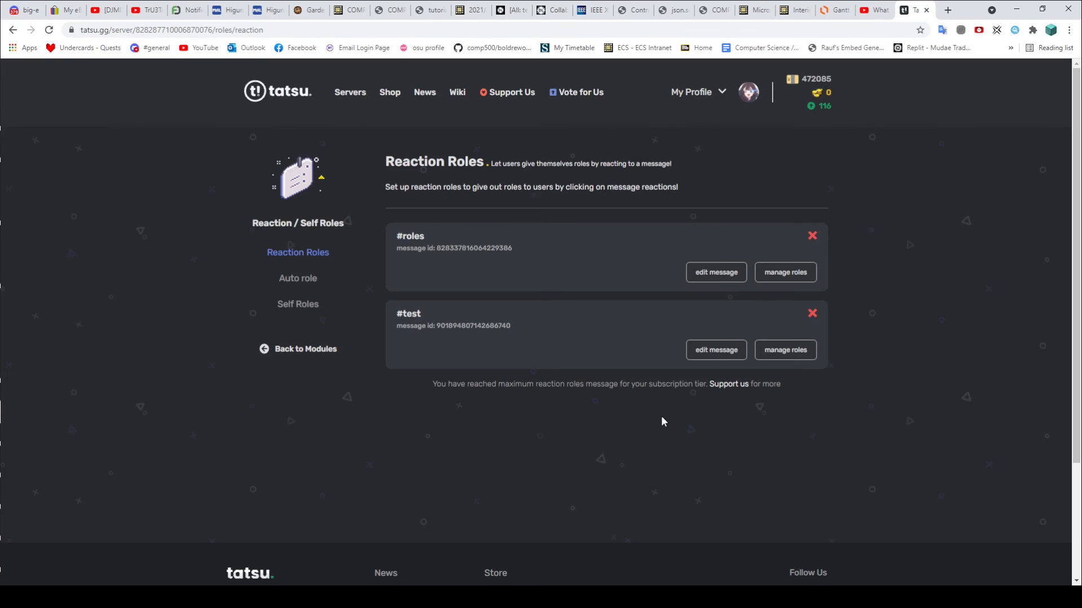
pyautogui.click(790, 355)
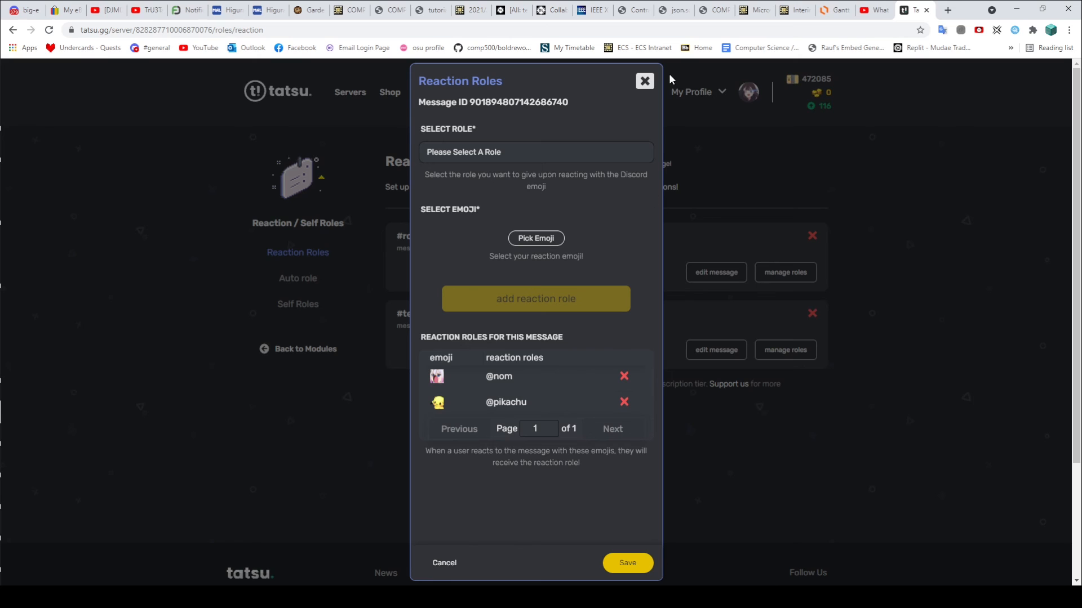
pyautogui.click(645, 81)
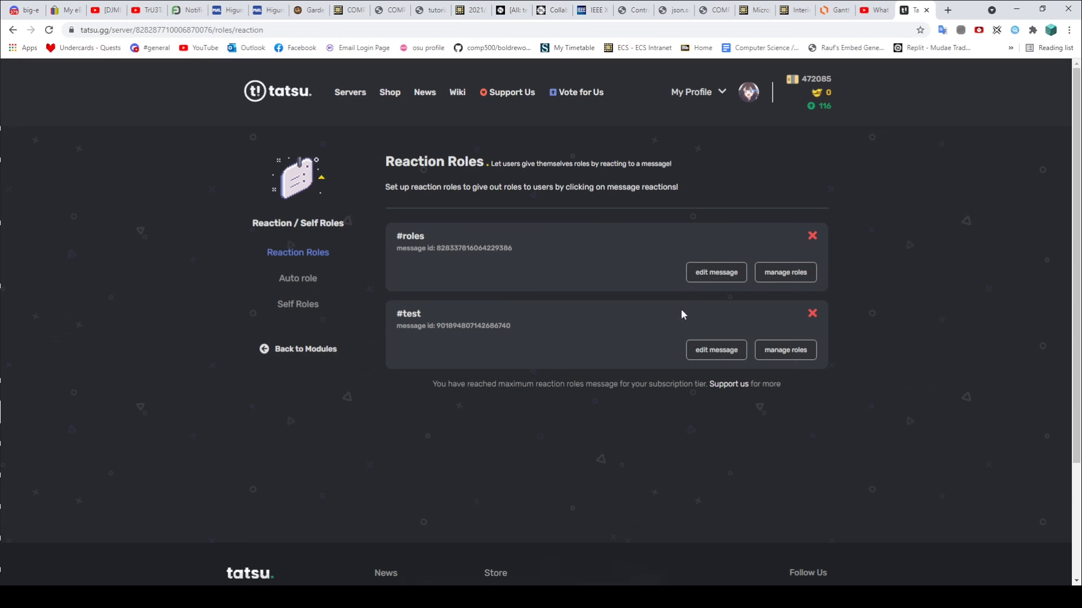
pyautogui.click(704, 349)
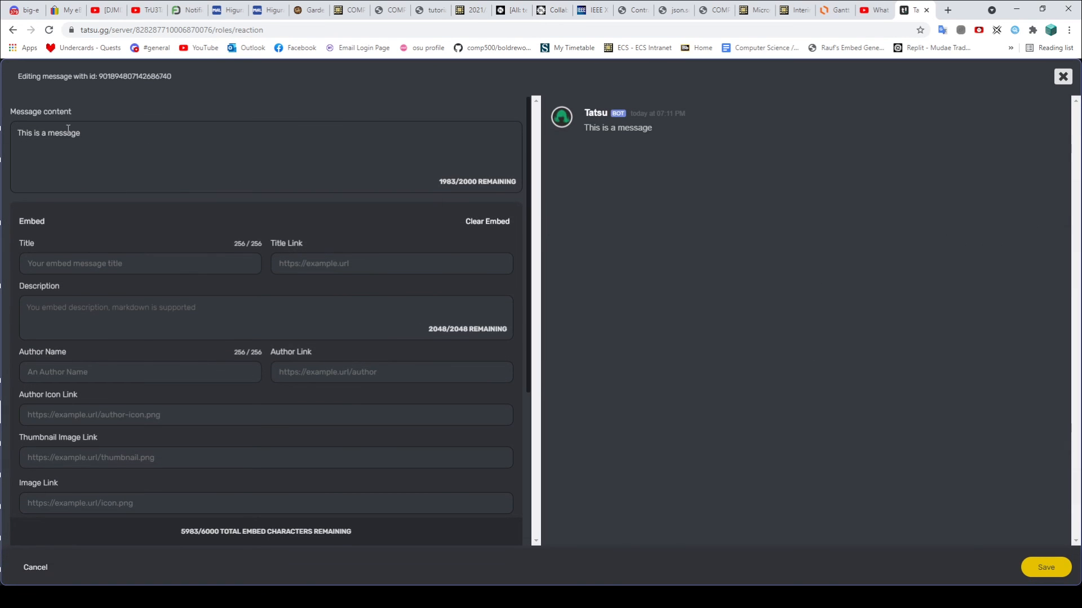
pyautogui.scroll(-1, 156, 348)
pyautogui.scroll(-3, 157, 348)
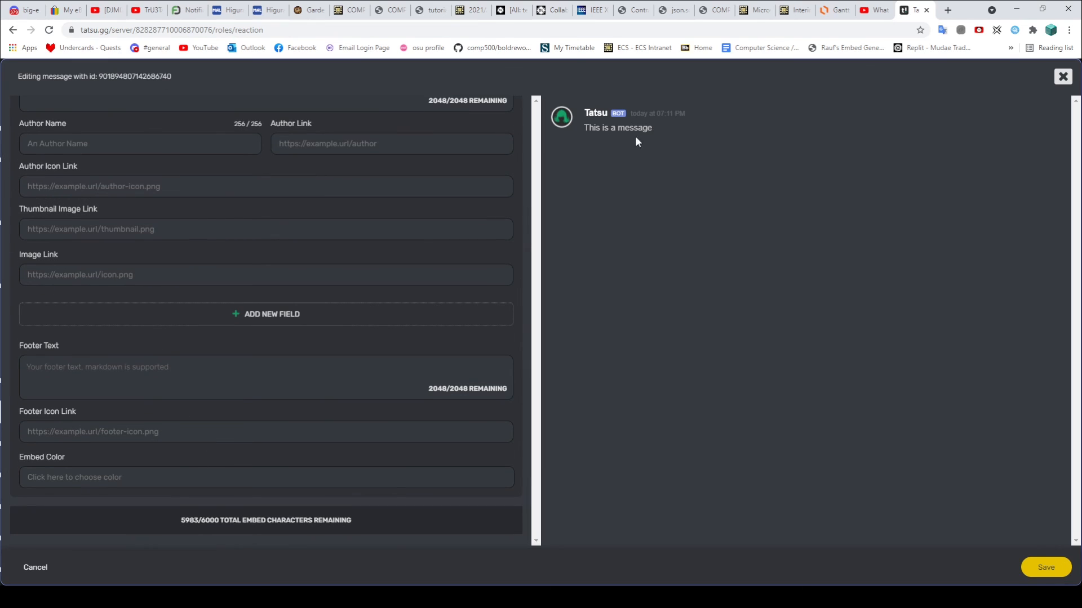
pyautogui.scroll(4, 301, 334)
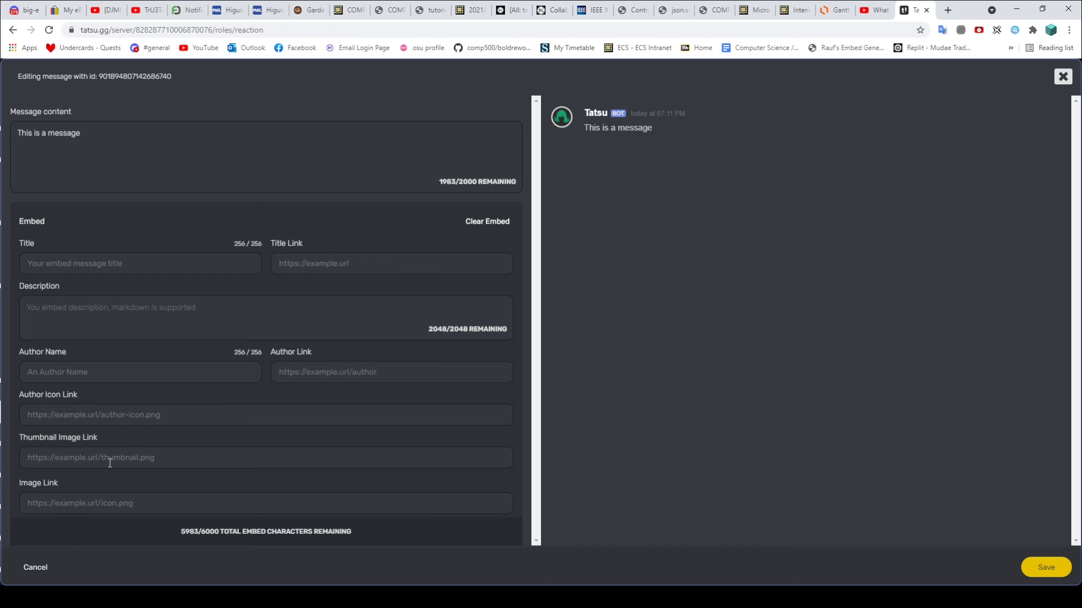
pyautogui.click(39, 569)
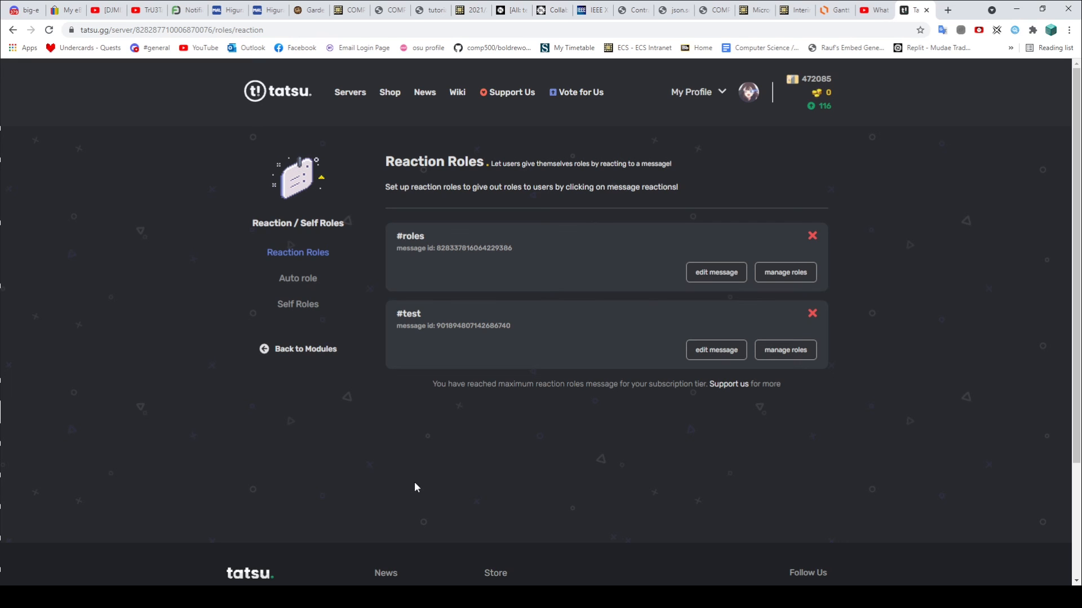
pyautogui.click(786, 353)
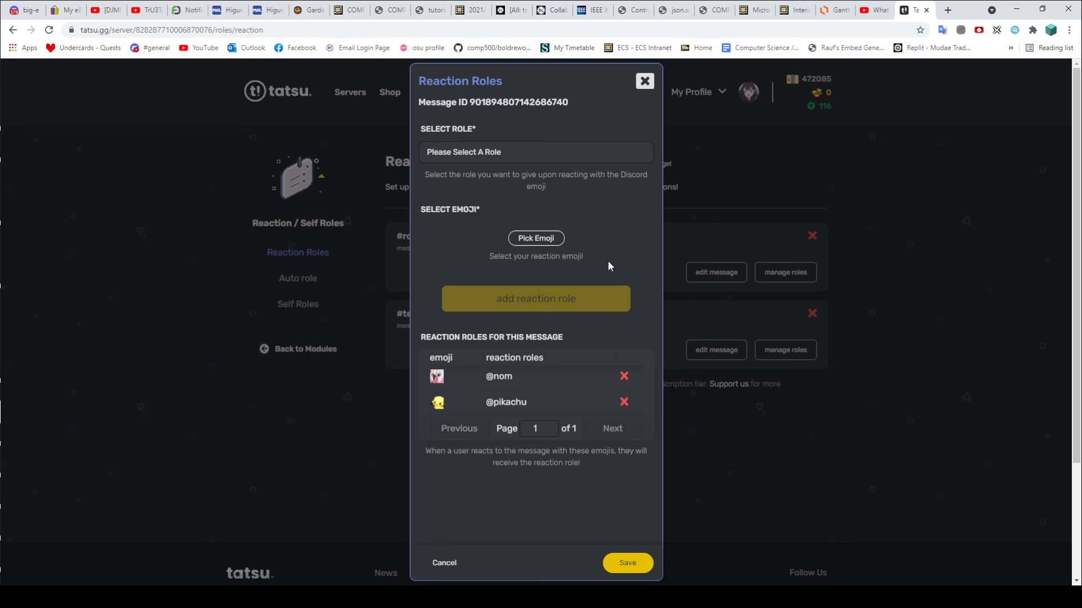
pyautogui.click(645, 82)
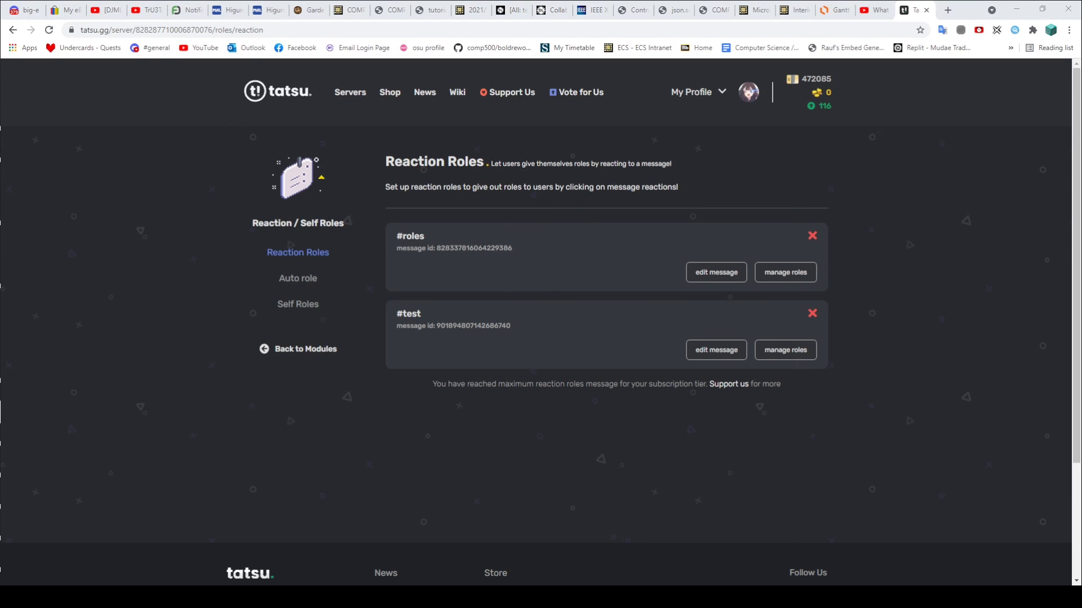
pyautogui.click(349, 597)
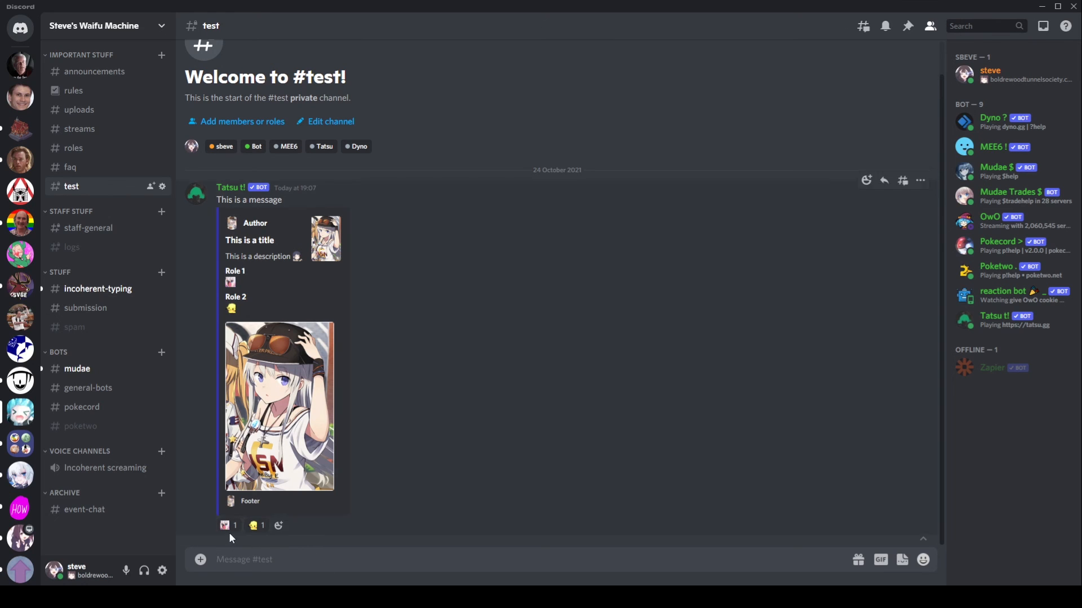